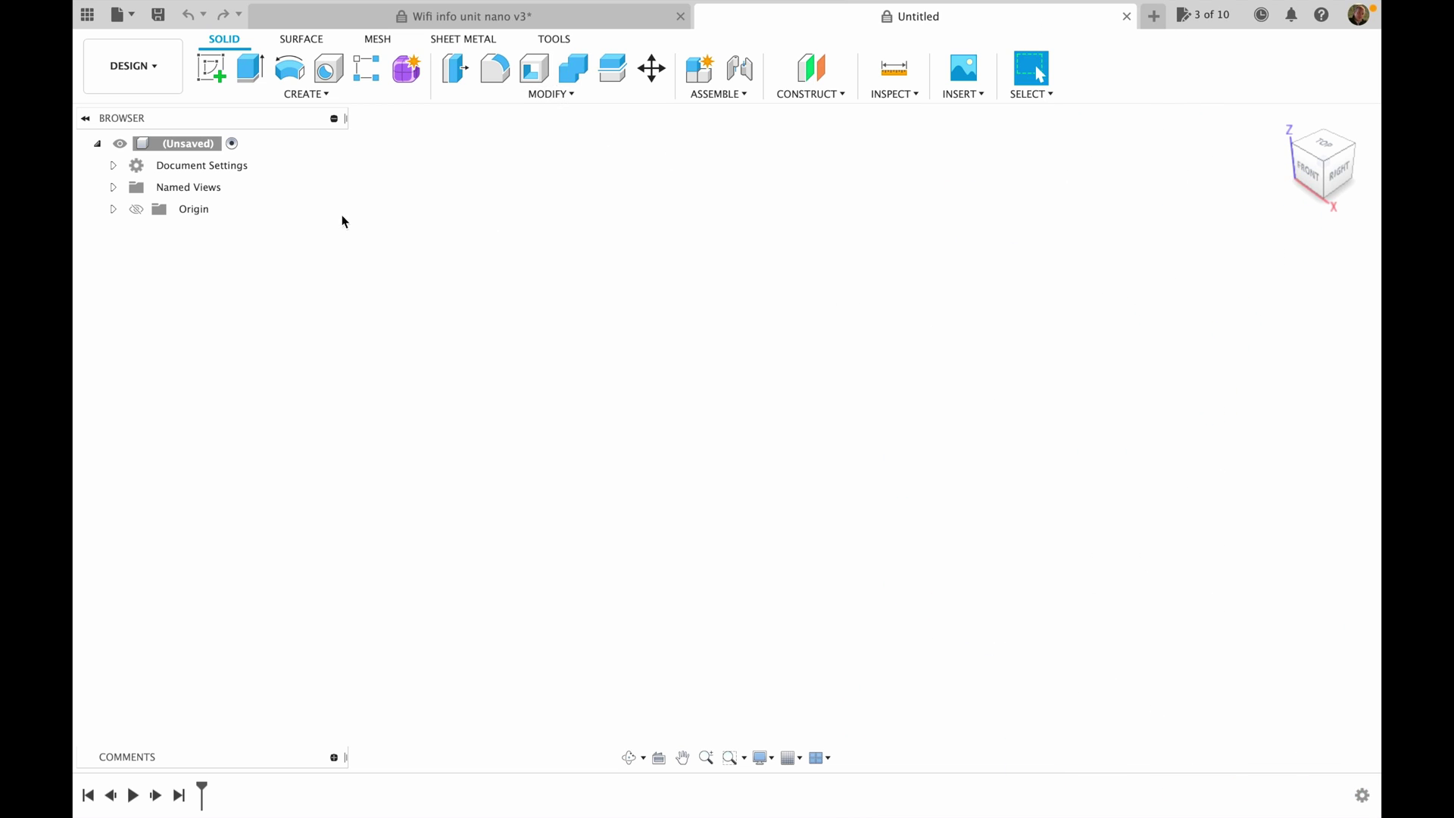
# - Examine the Wifi info unit nano v3 design from several angles with its Front and Back enclosure parts shown
pyautogui.click(566, 18)
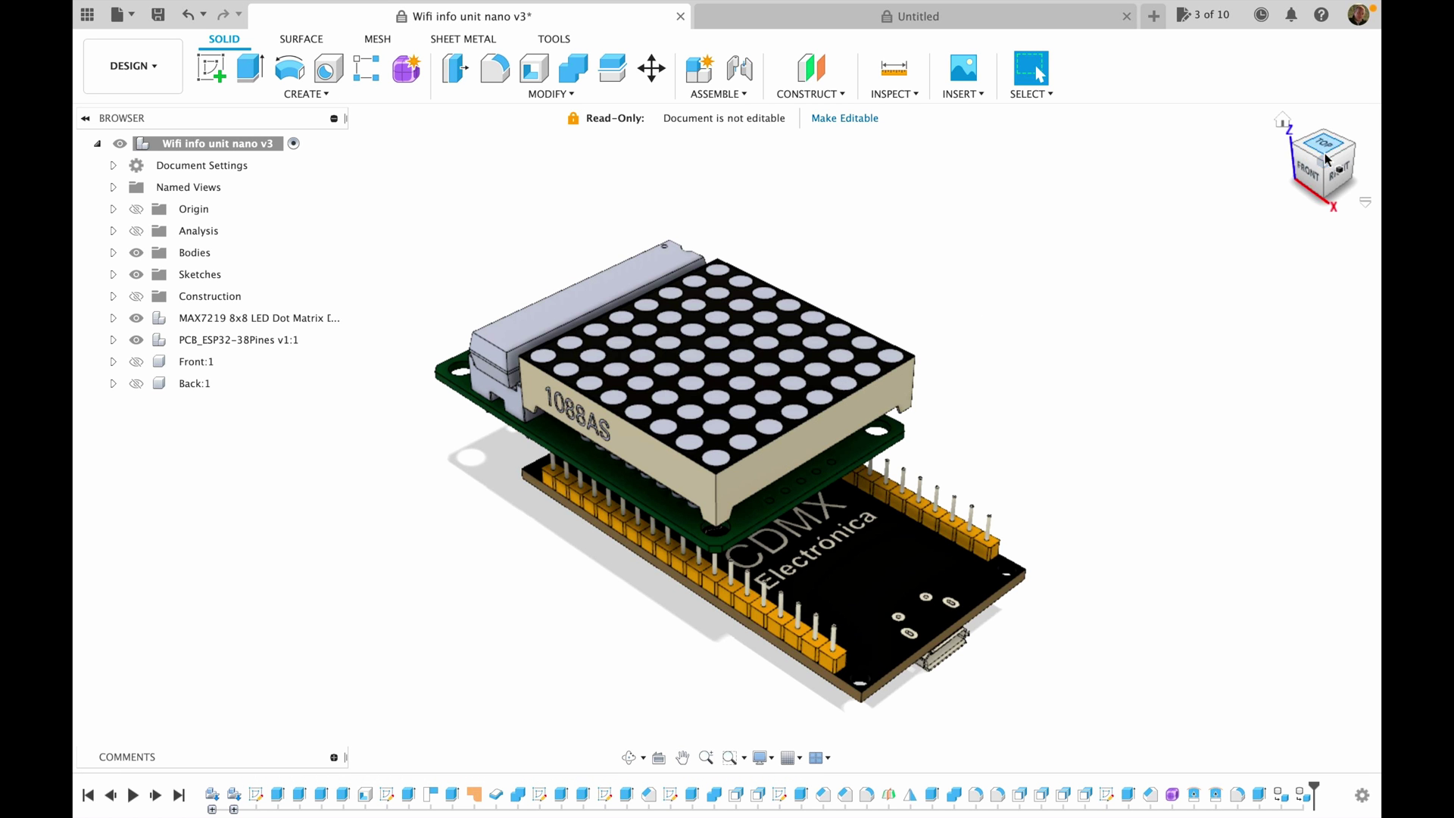
pyautogui.moveTo(1326, 159)
pyautogui.mouseDown()
pyautogui.moveTo(1189, 168)
pyautogui.moveTo(1219, 171)
pyautogui.moveTo(1147, 203)
pyautogui.mouseUp()
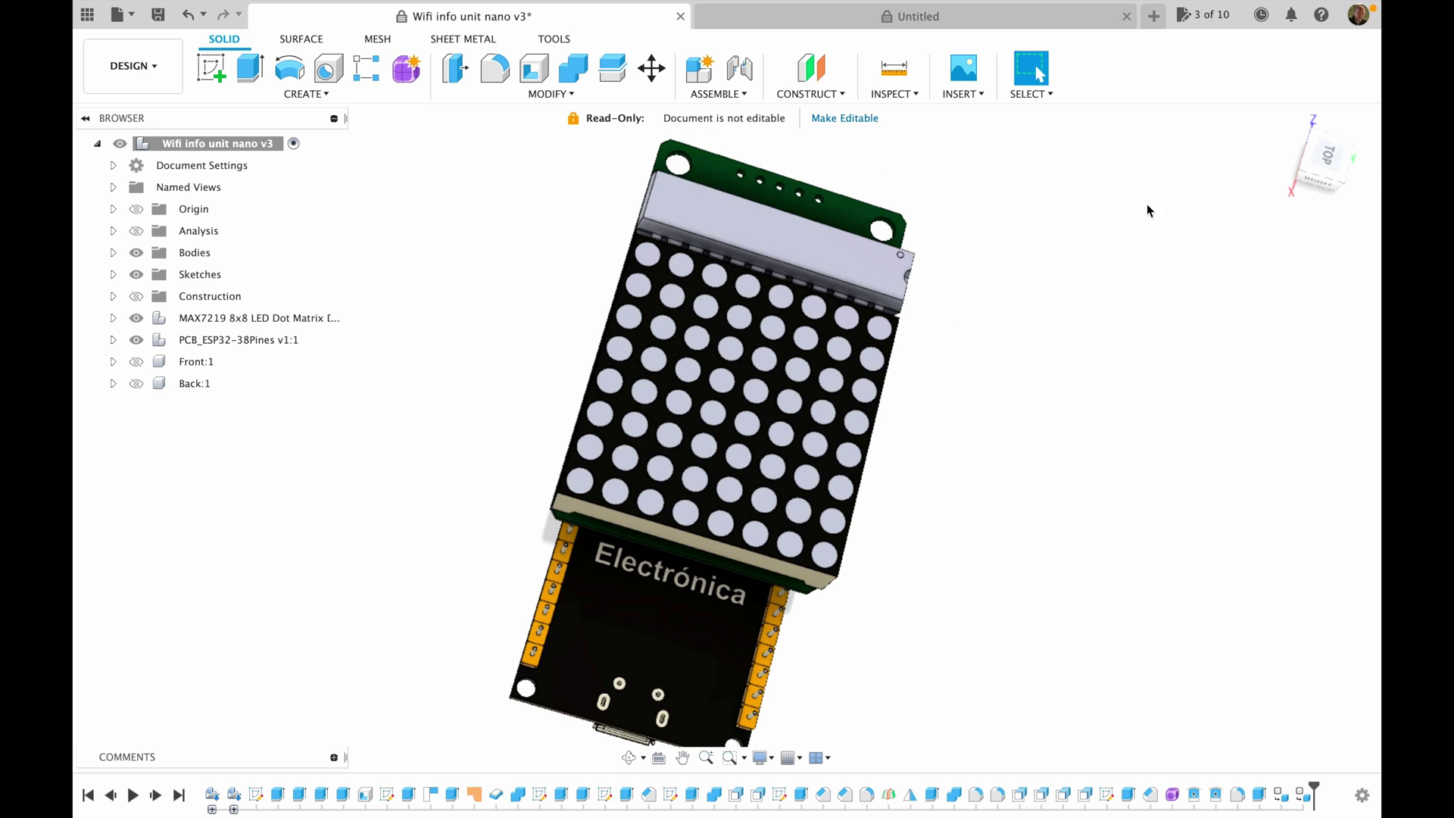
pyautogui.click(139, 364)
pyautogui.click(137, 363)
pyautogui.click(138, 386)
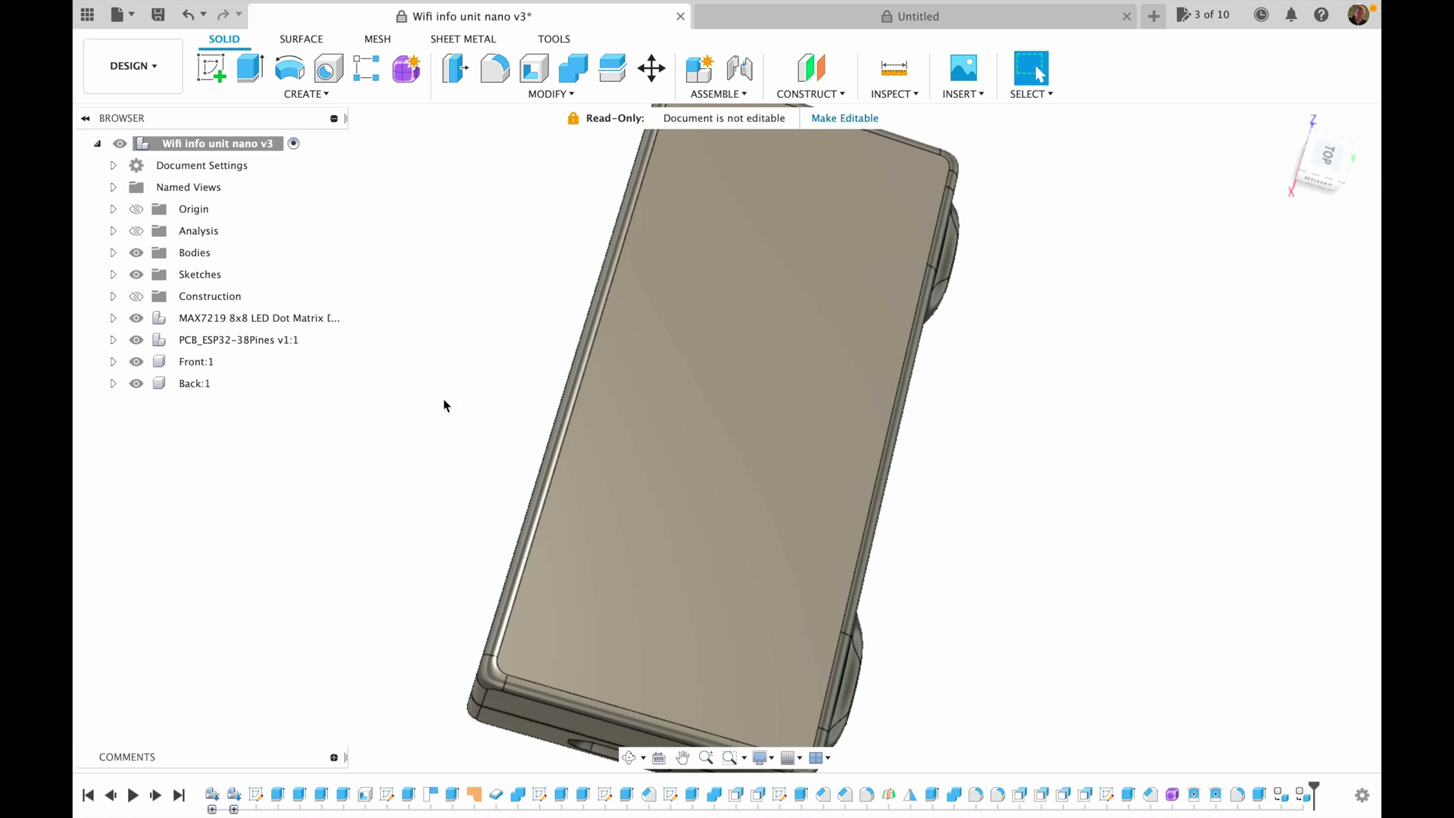
pyautogui.moveTo(1322, 165)
pyautogui.mouseDown()
pyautogui.moveTo(1219, 176)
pyautogui.moveTo(1190, 208)
pyautogui.mouseUp()
pyautogui.moveTo(636, 401)
pyautogui.keyDown('shift'); pyautogui.mouseDown(button='middle')
pyautogui.moveTo(546, 394)
pyautogui.moveTo(986, 500)
pyautogui.mouseUp(button='middle'); pyautogui.keyUp('shift')
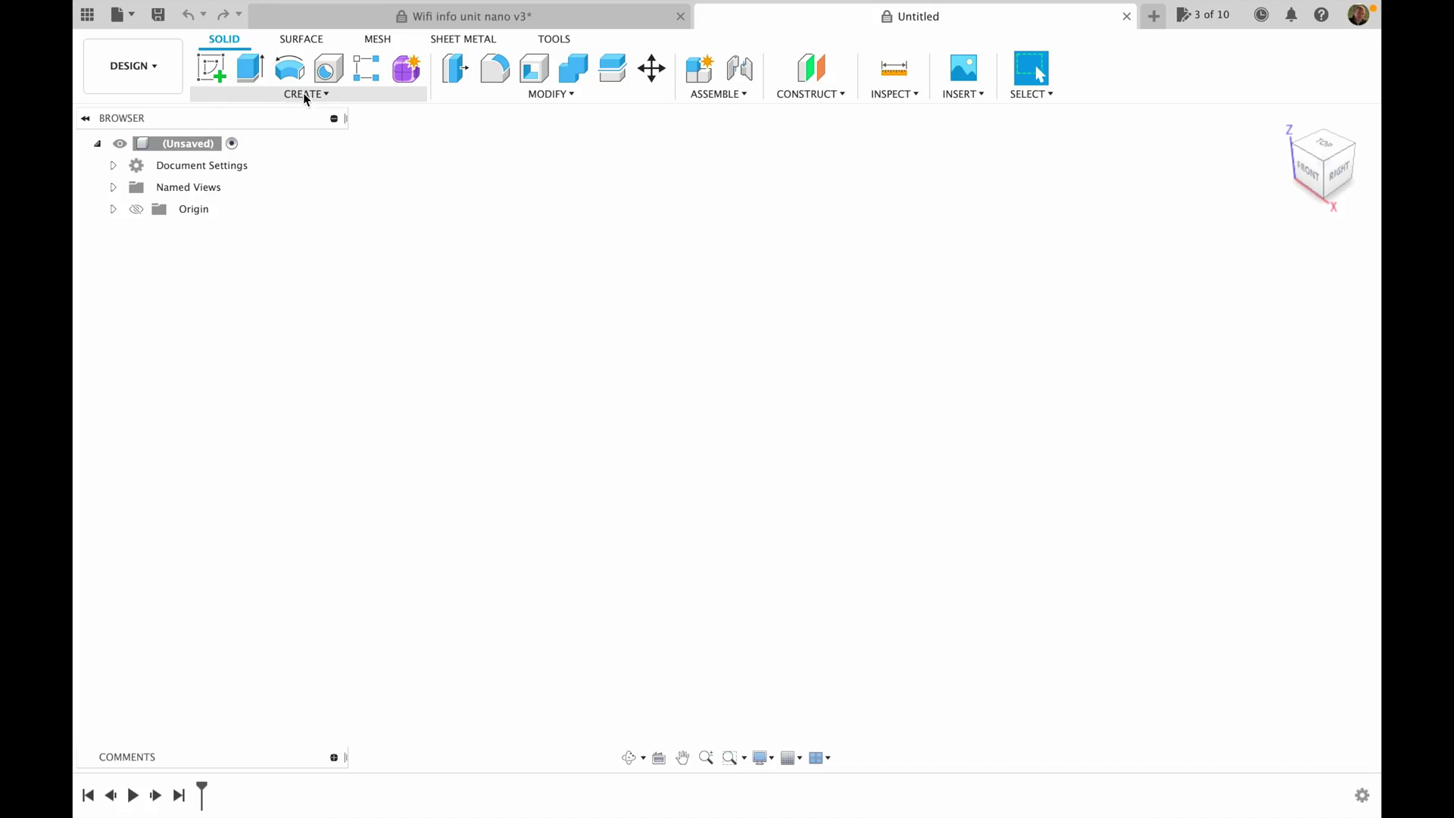
# - Create a solid box freehand on the horizontal origin plane in the untitled design
pyautogui.click(305, 95)
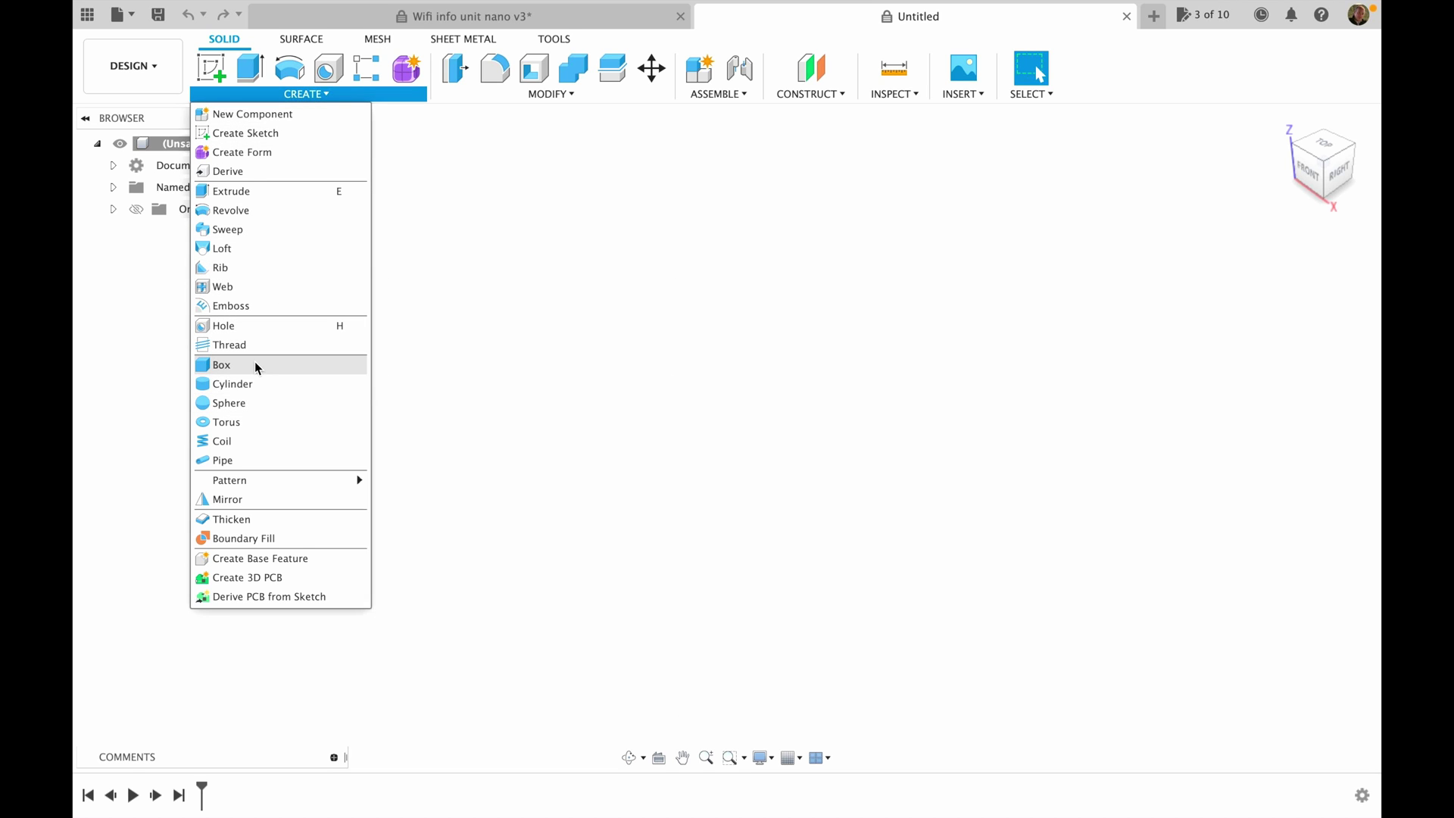
pyautogui.click(256, 366)
pyautogui.click(821, 447)
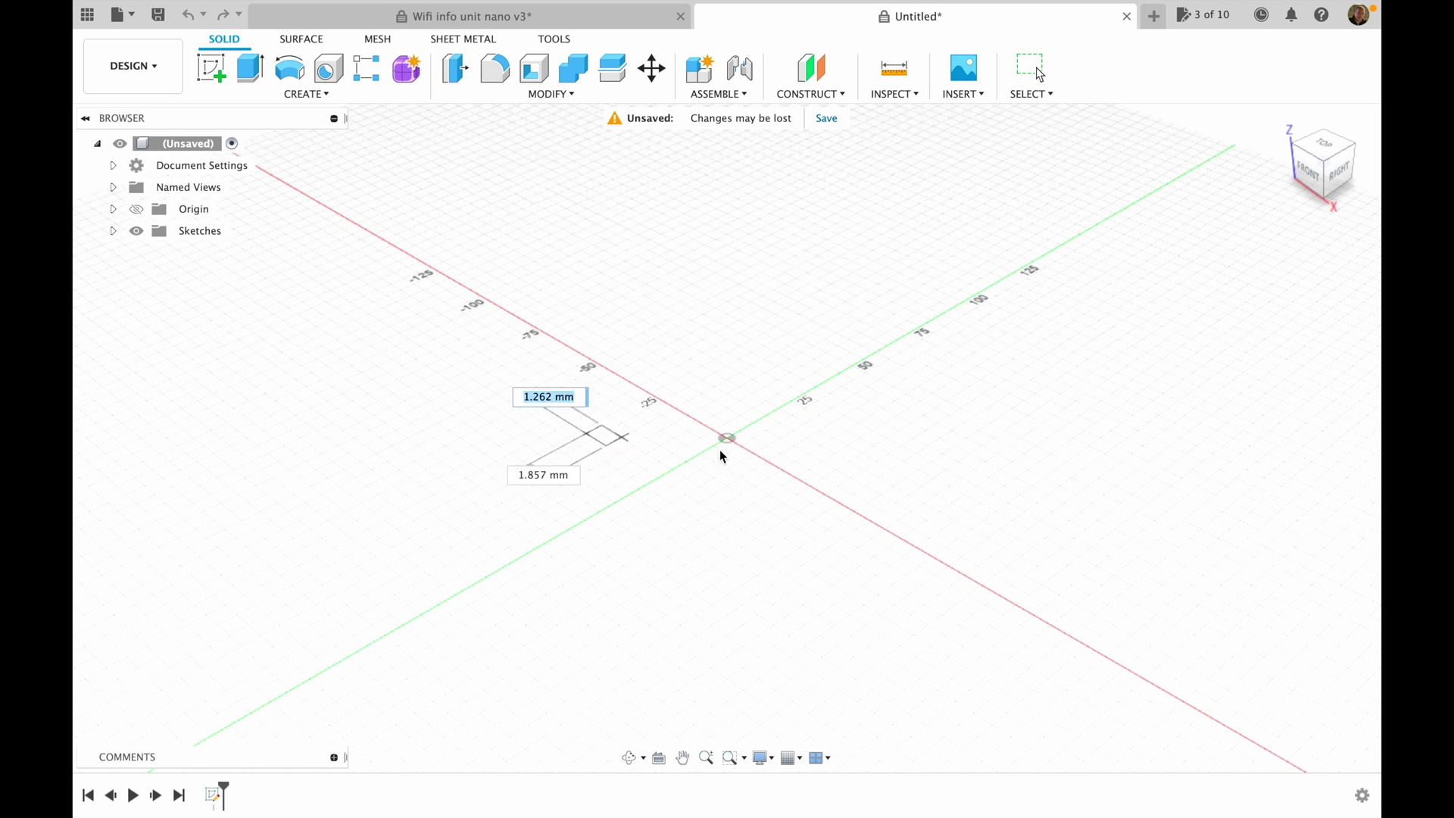
pyautogui.click(947, 478)
pyautogui.moveTo(763, 439); pyautogui.dragTo(767, 274)
pyautogui.click(1284, 393)
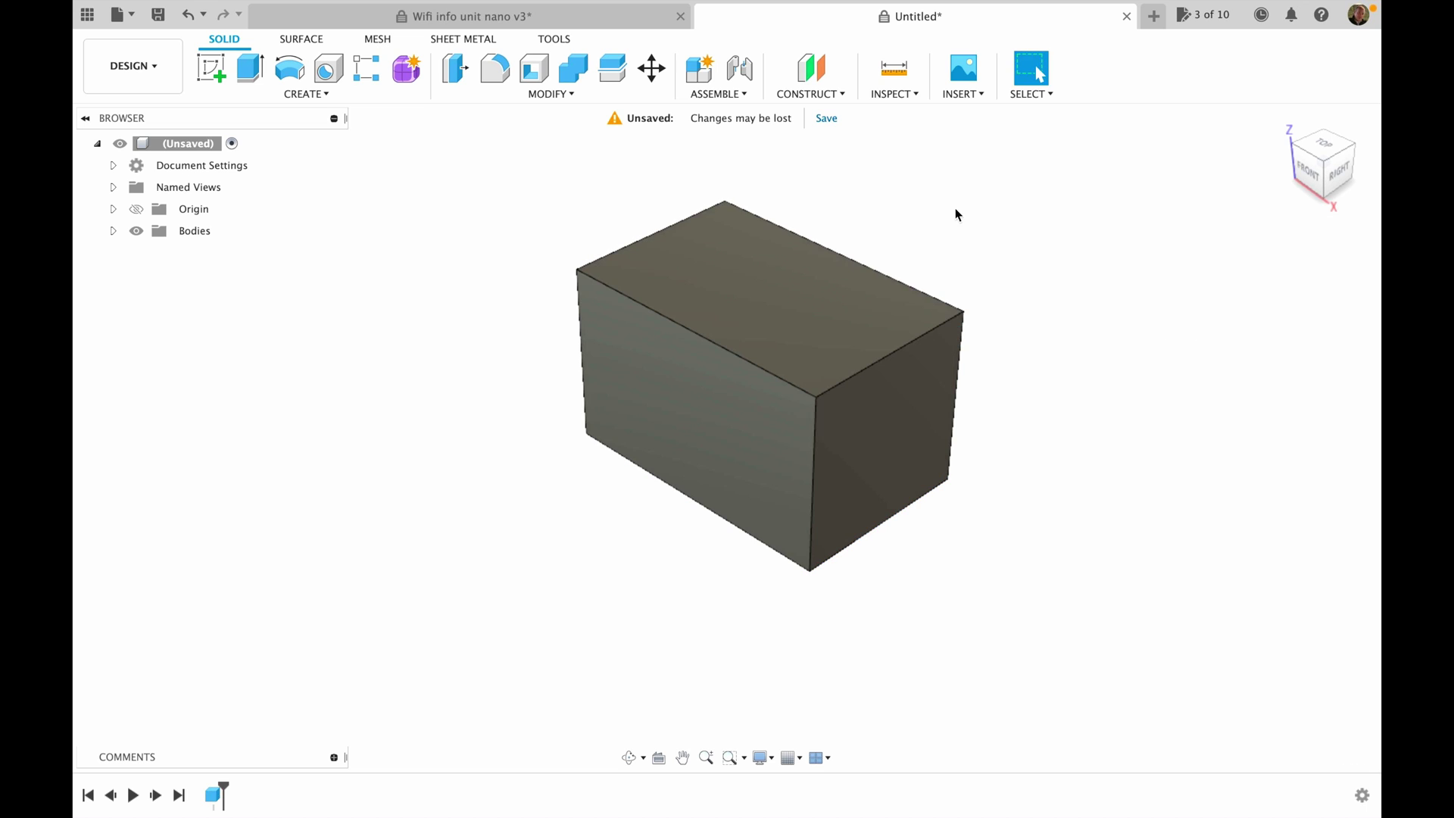
# - Start a new form in the box design
pyautogui.click(407, 70)
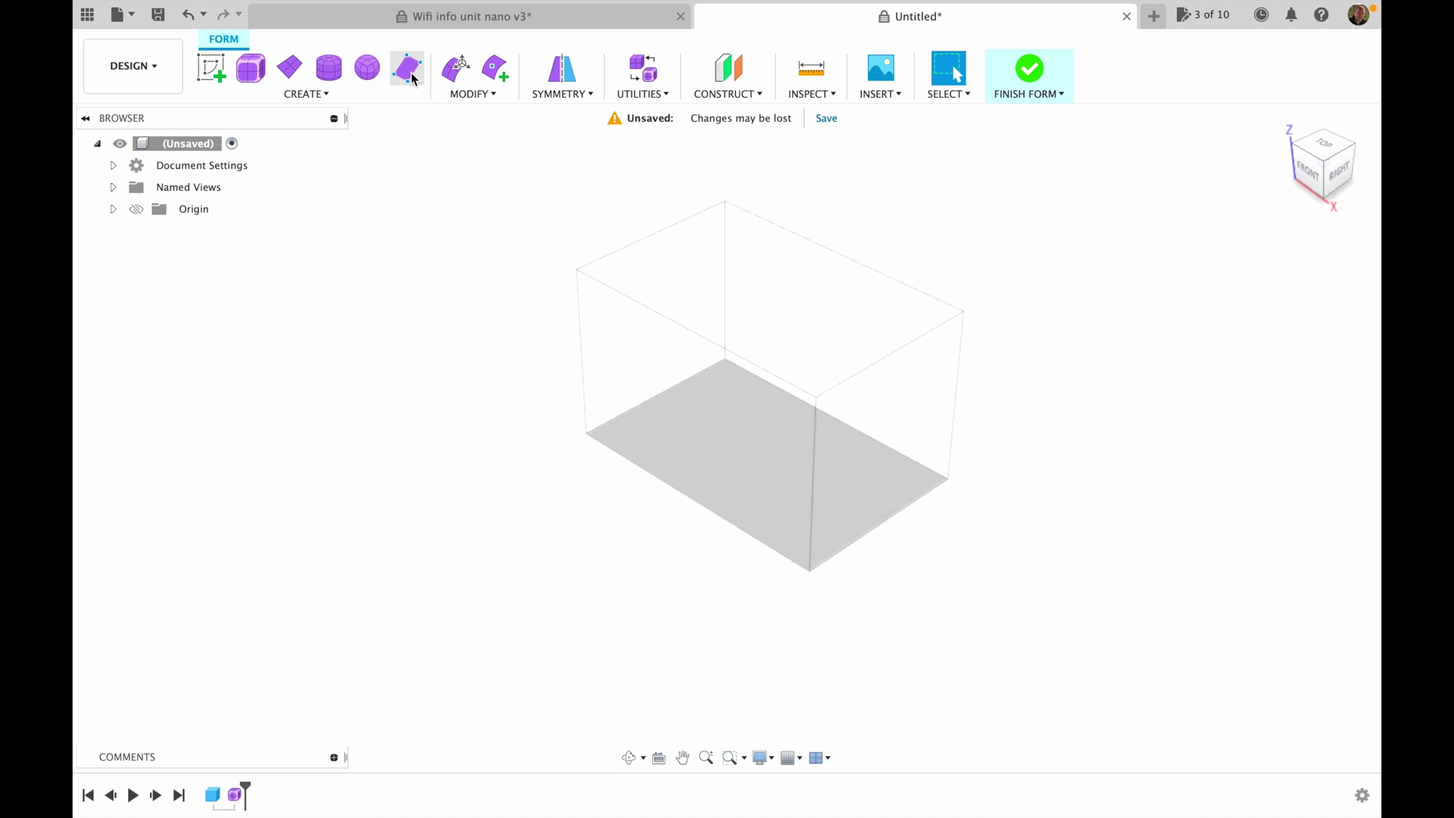
pyautogui.rightClick(736, 298)
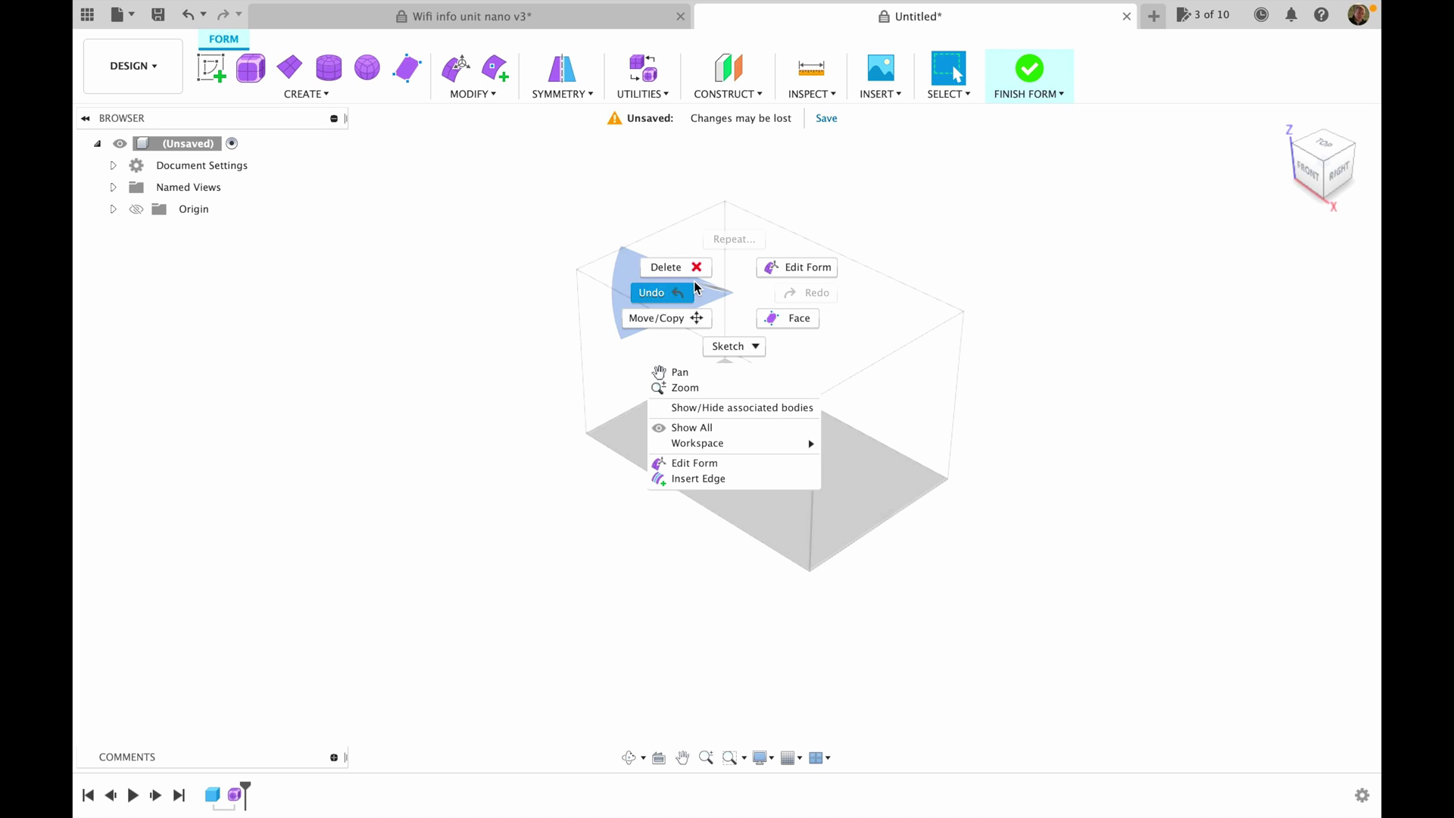
pyautogui.click(912, 380)
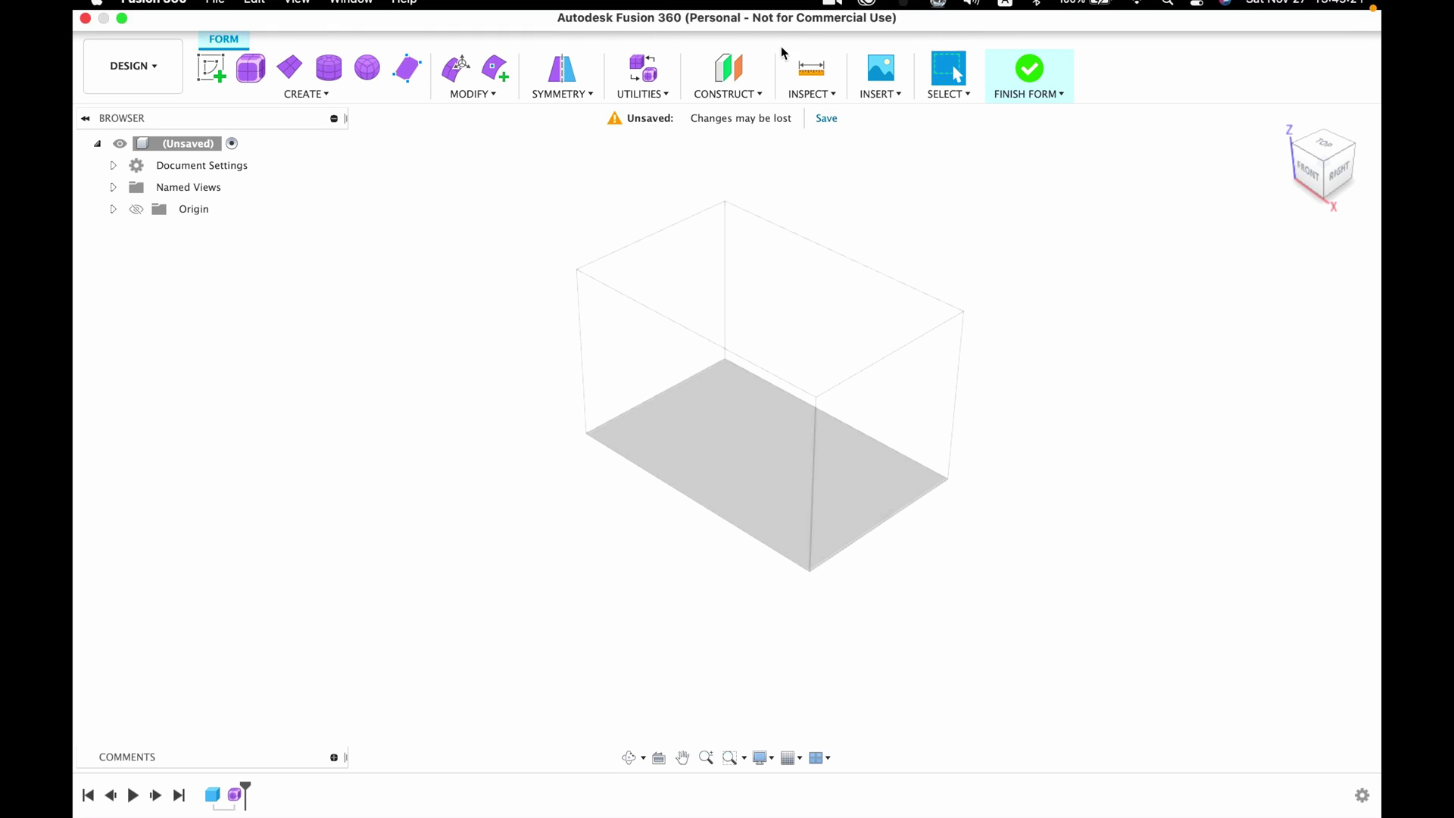
# - Convert the box's bottom face from BRep to a new T-Splines body with 6 uniform faces along both length and width
pyautogui.click(661, 95)
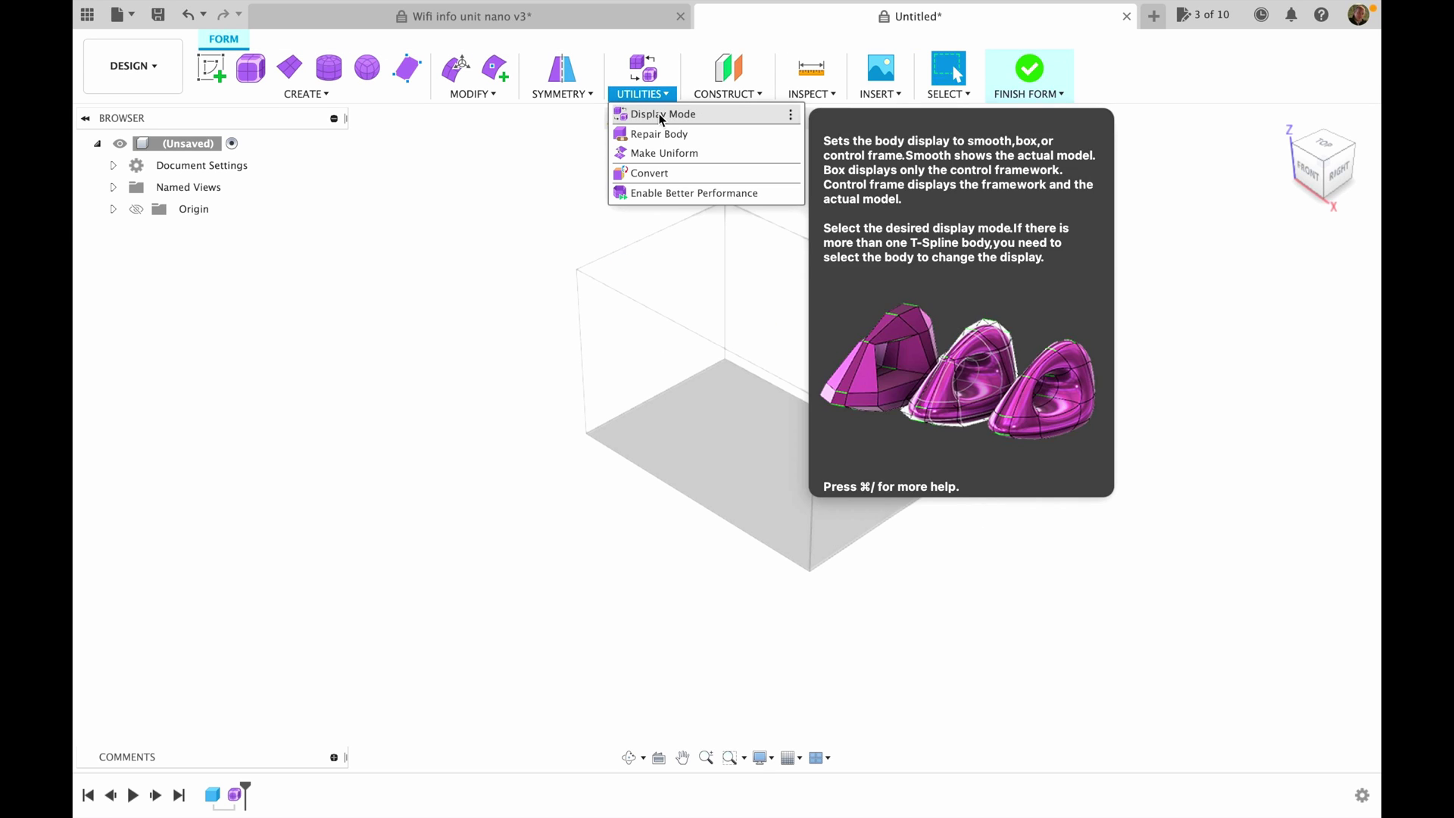
pyautogui.click(657, 174)
pyautogui.click(1303, 259)
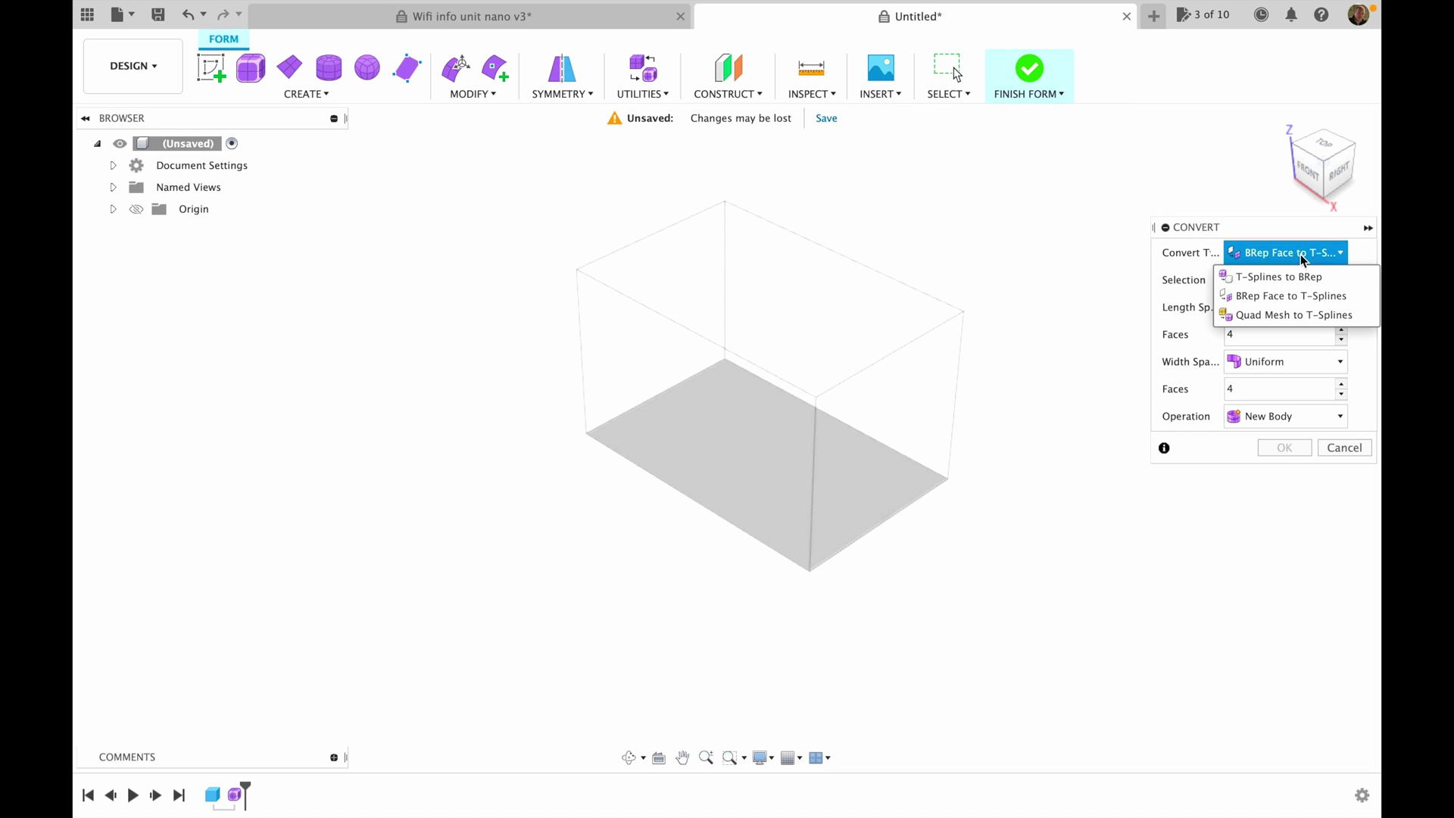
pyautogui.click(1292, 296)
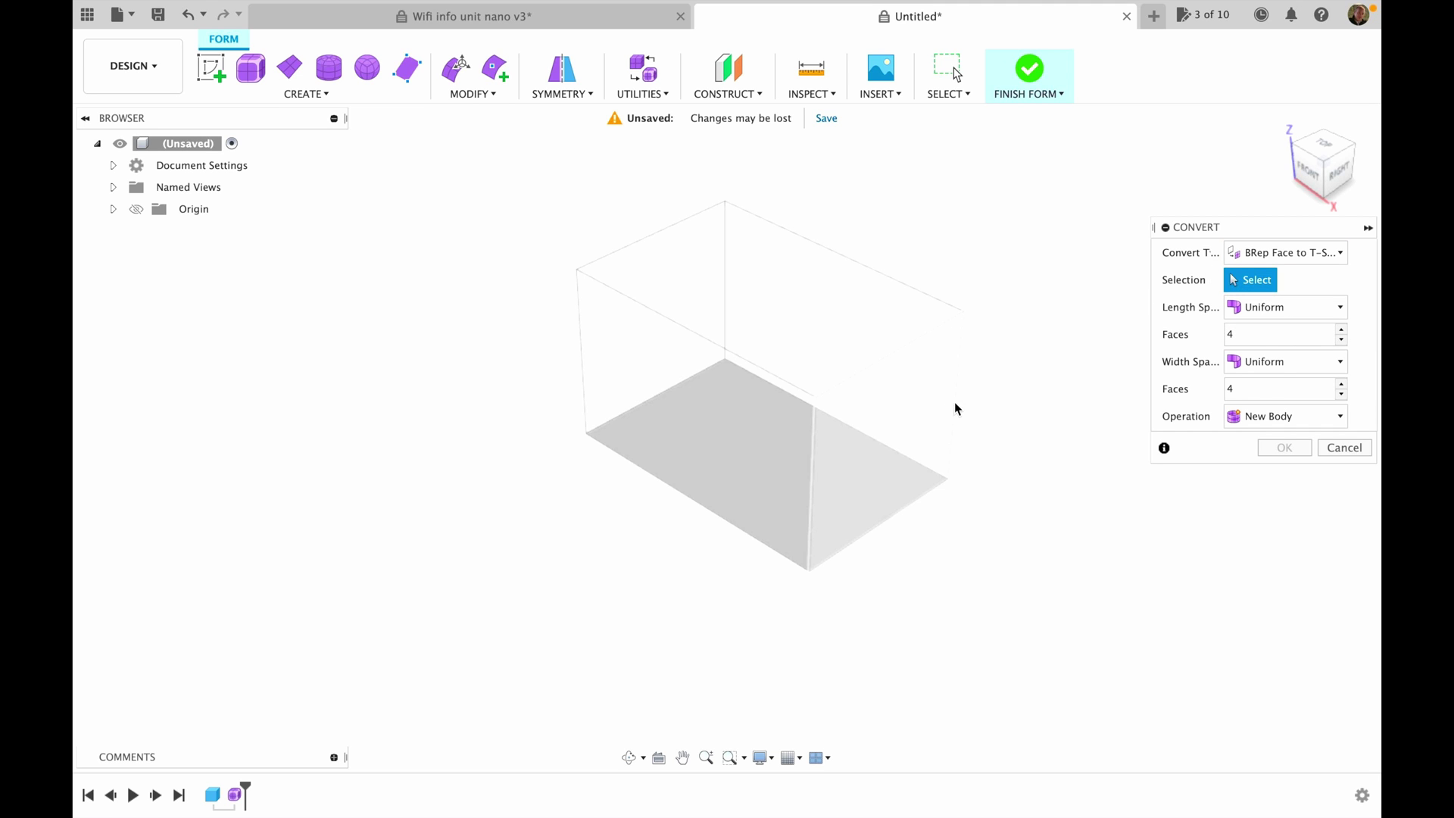
pyautogui.moveTo(1321, 181); pyautogui.dragTo(1337, 71)
pyautogui.click(814, 375)
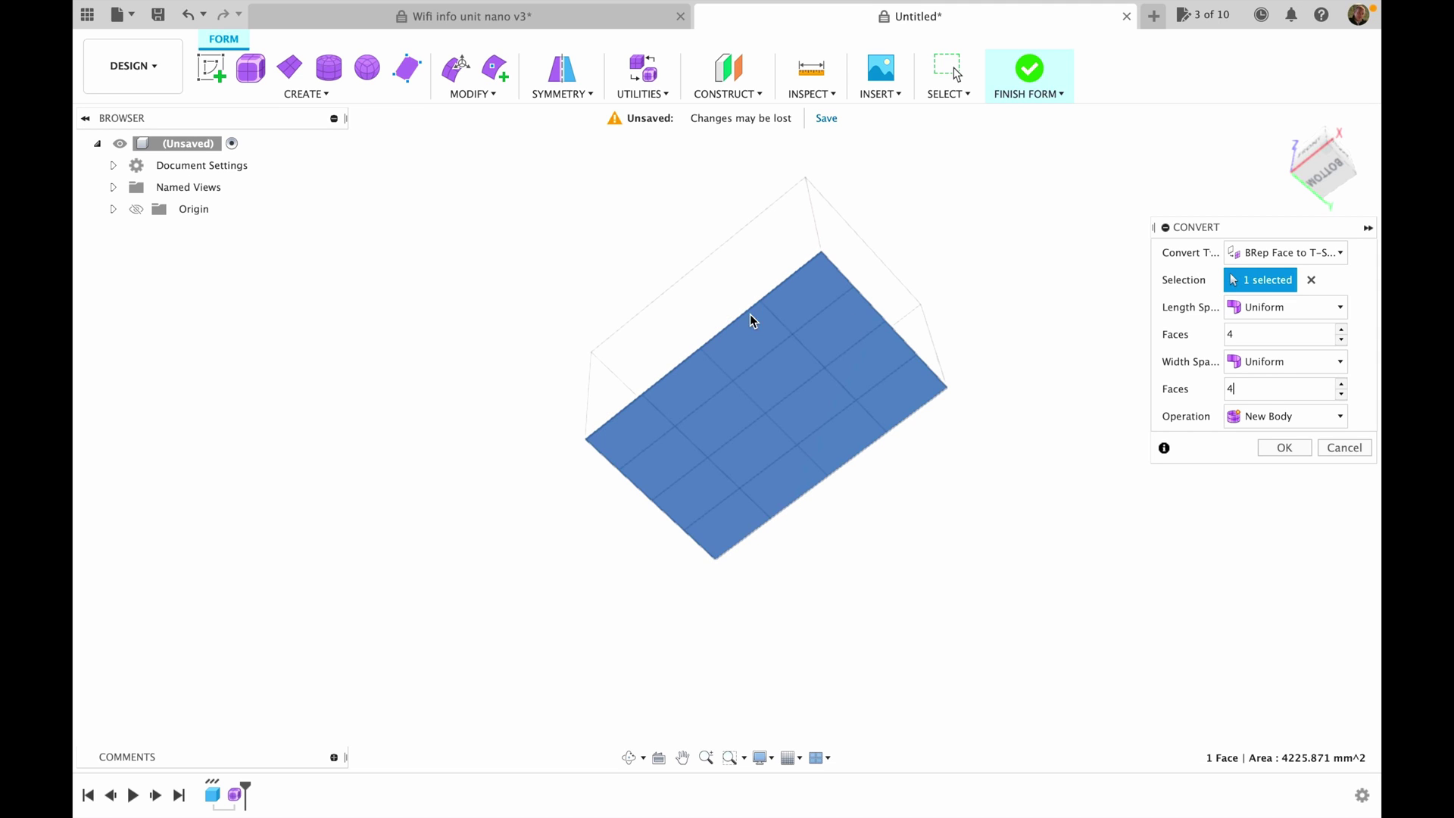
pyautogui.click(1342, 336)
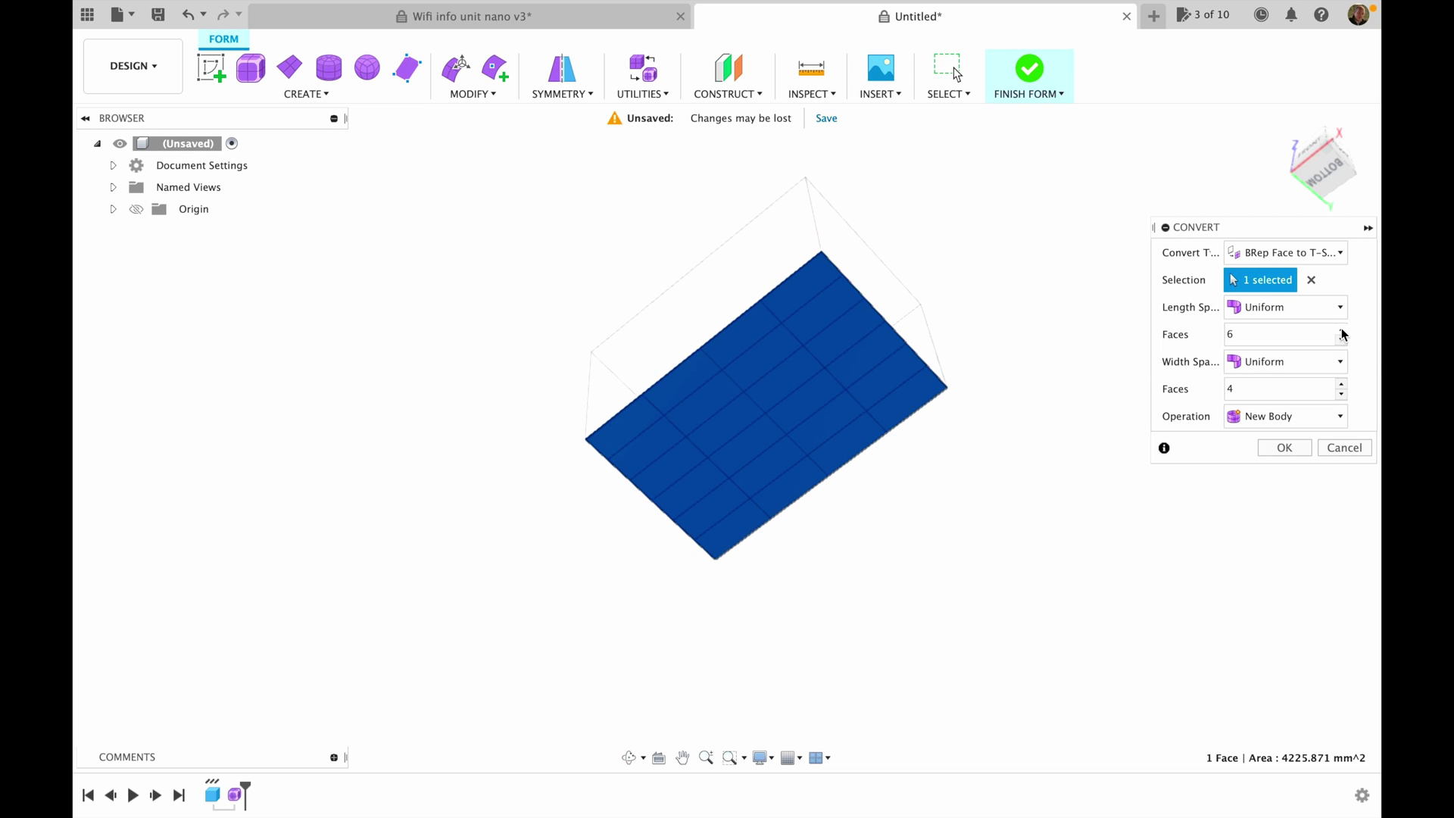
pyautogui.click(1342, 384)
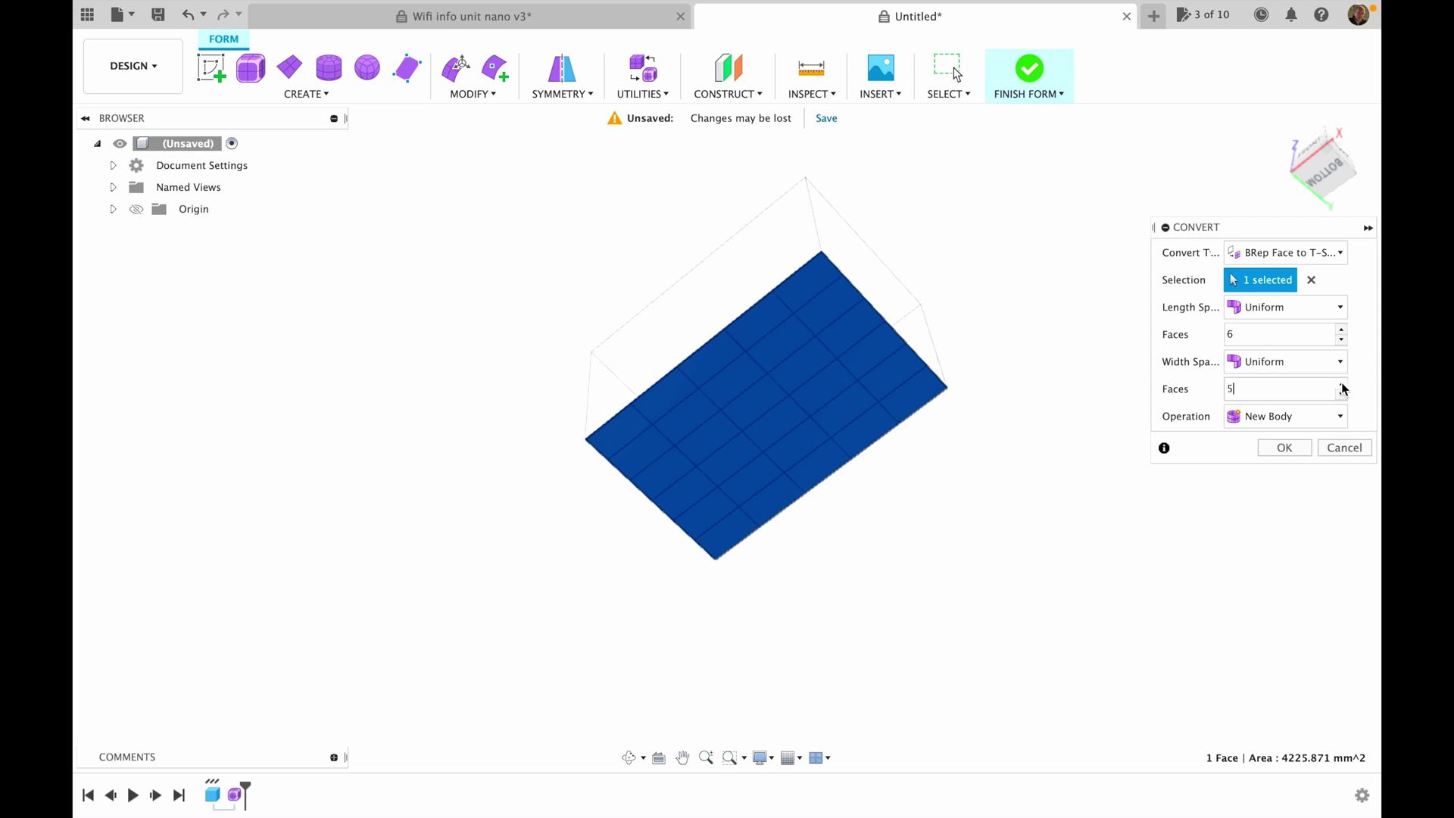
pyautogui.click(1279, 451)
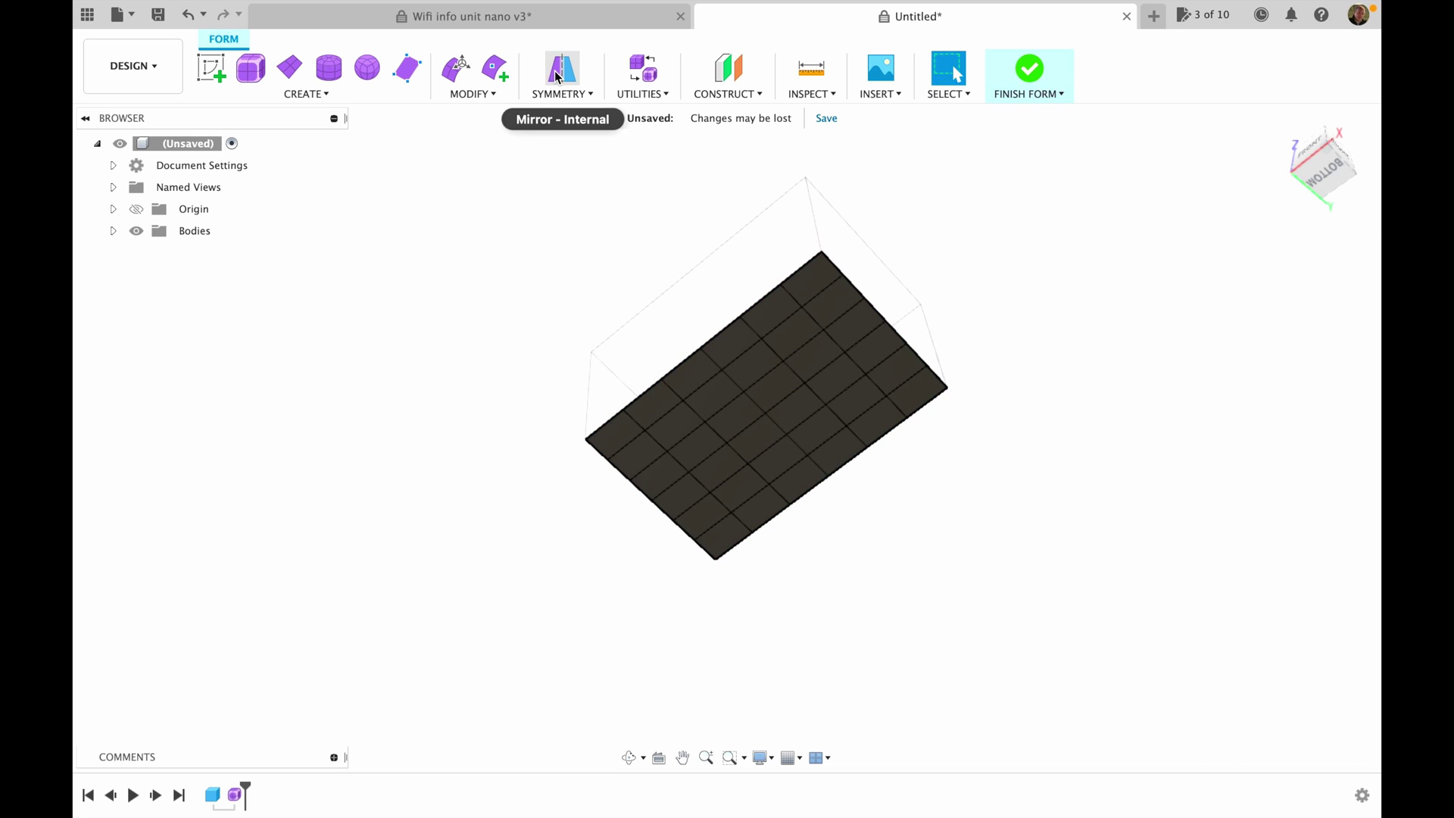
# - Add internal mirror symmetry to the T-spline surface across both its length and width using adjacent central faces
pyautogui.click(557, 68)
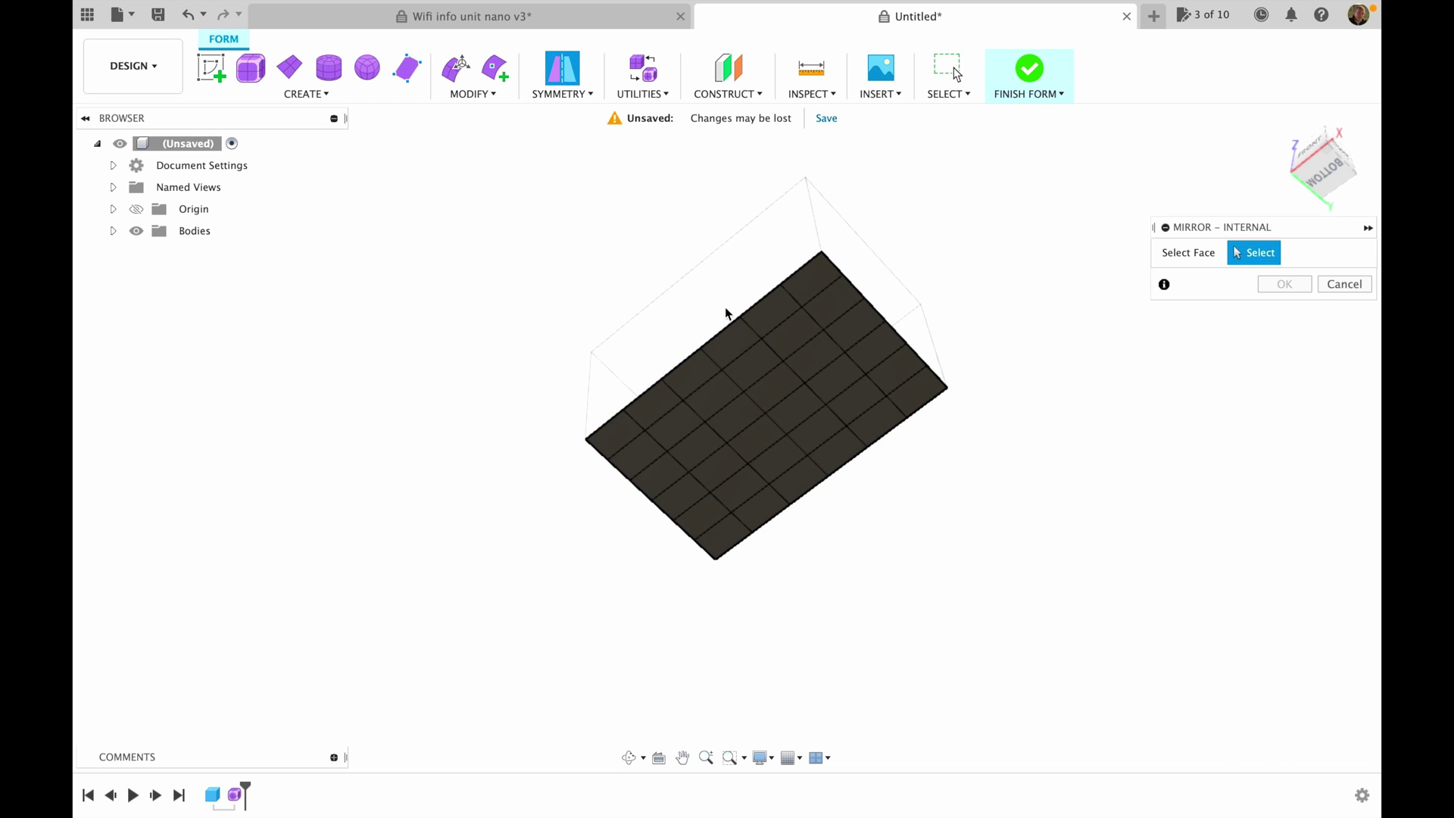
pyautogui.click(750, 415)
pyautogui.press('Return')
pyautogui.click(566, 71)
pyautogui.click(756, 440)
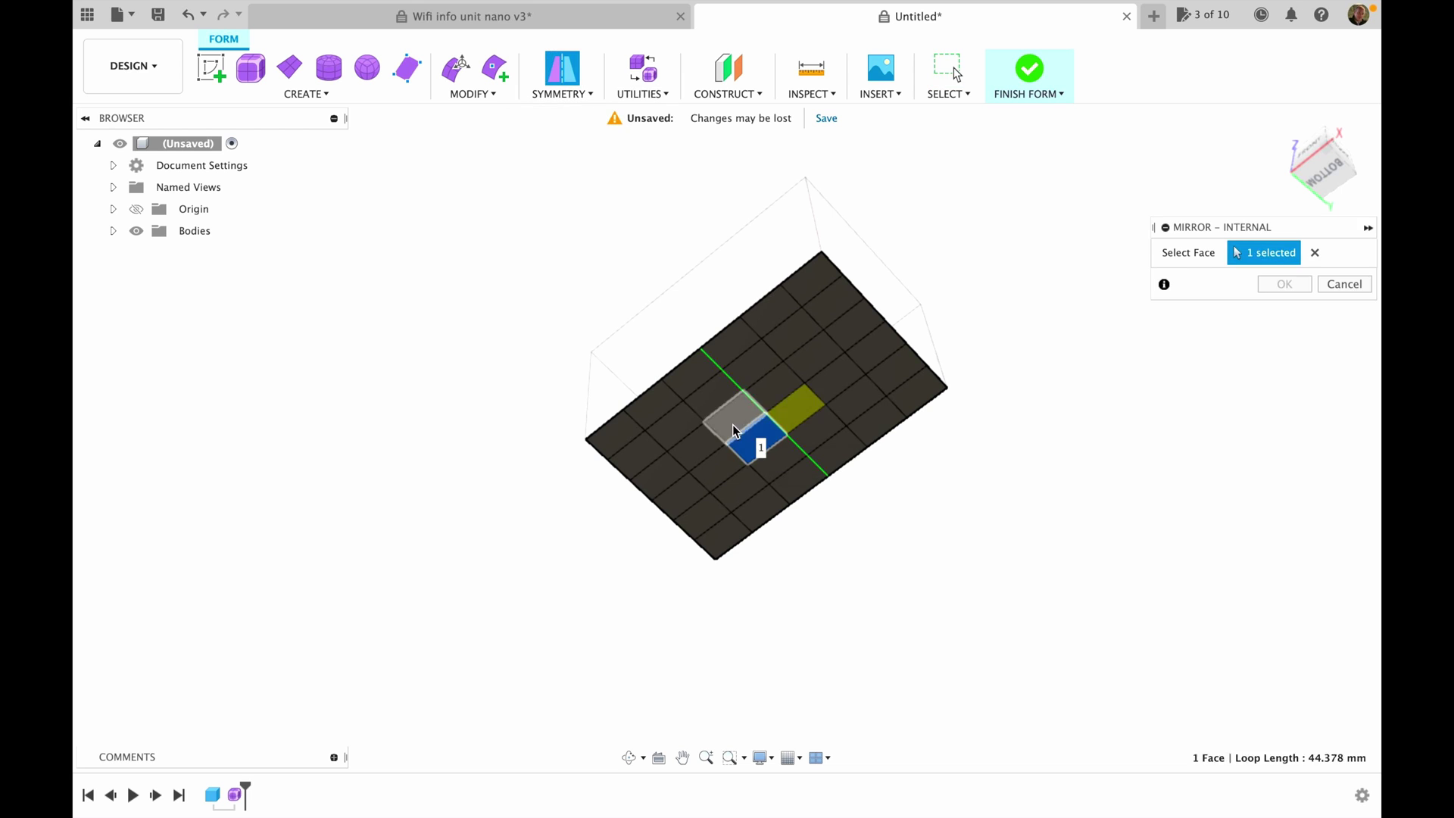
pyautogui.click(733, 426)
pyautogui.press('Return')
# - Extrude one inner quadrant face outward along Z with Edit Form to raise four mirrored feet, adjusting the last offset to about -3 mm
pyautogui.moveTo(1325, 174); pyautogui.dragTo(1298, 88)
pyautogui.keyDown('shift'); pyautogui.moveTo(1266, 126); pyautogui.dragTo(917, 238, button='middle'); pyautogui.keyUp('shift')
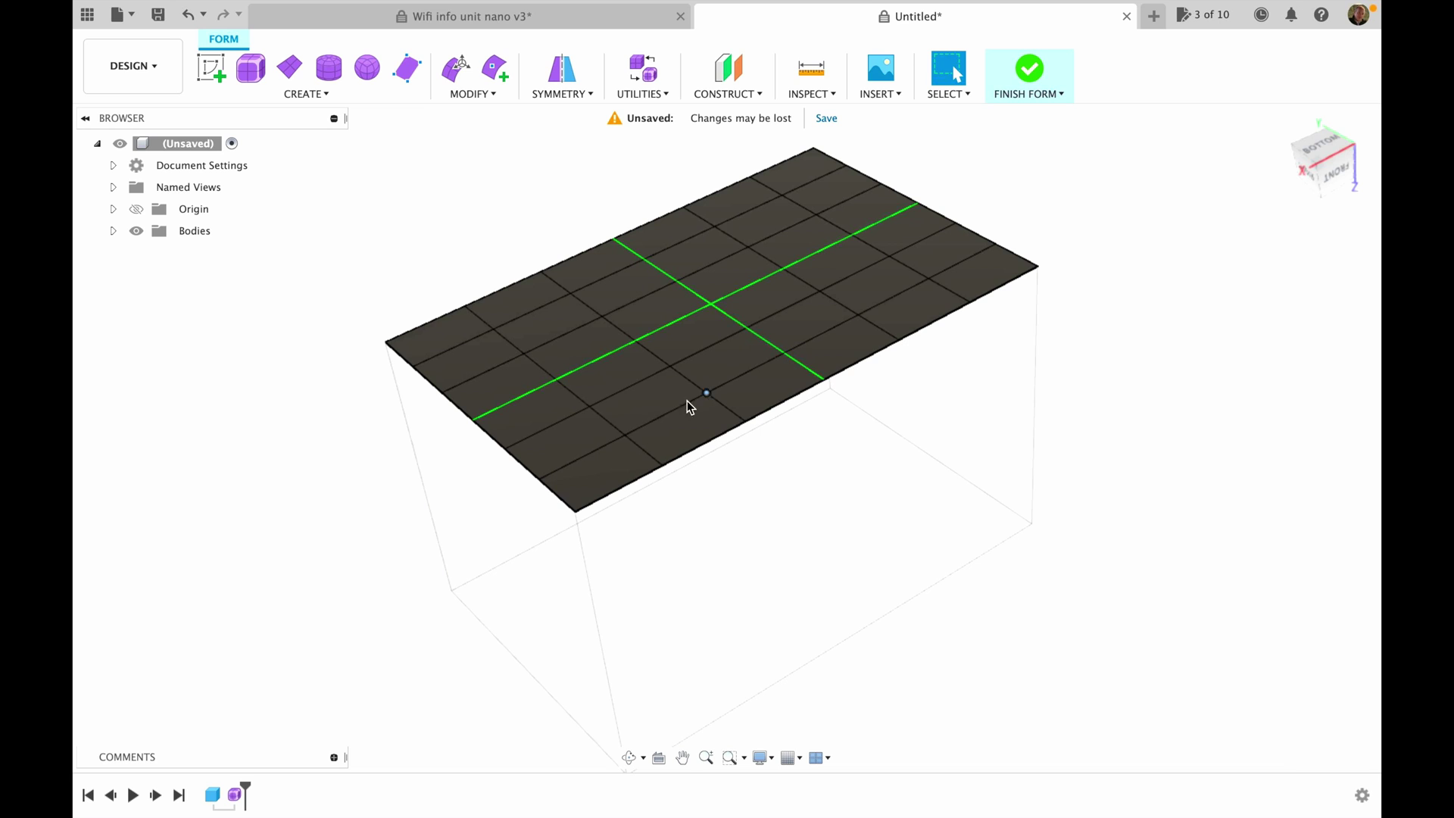
pyautogui.click(656, 409)
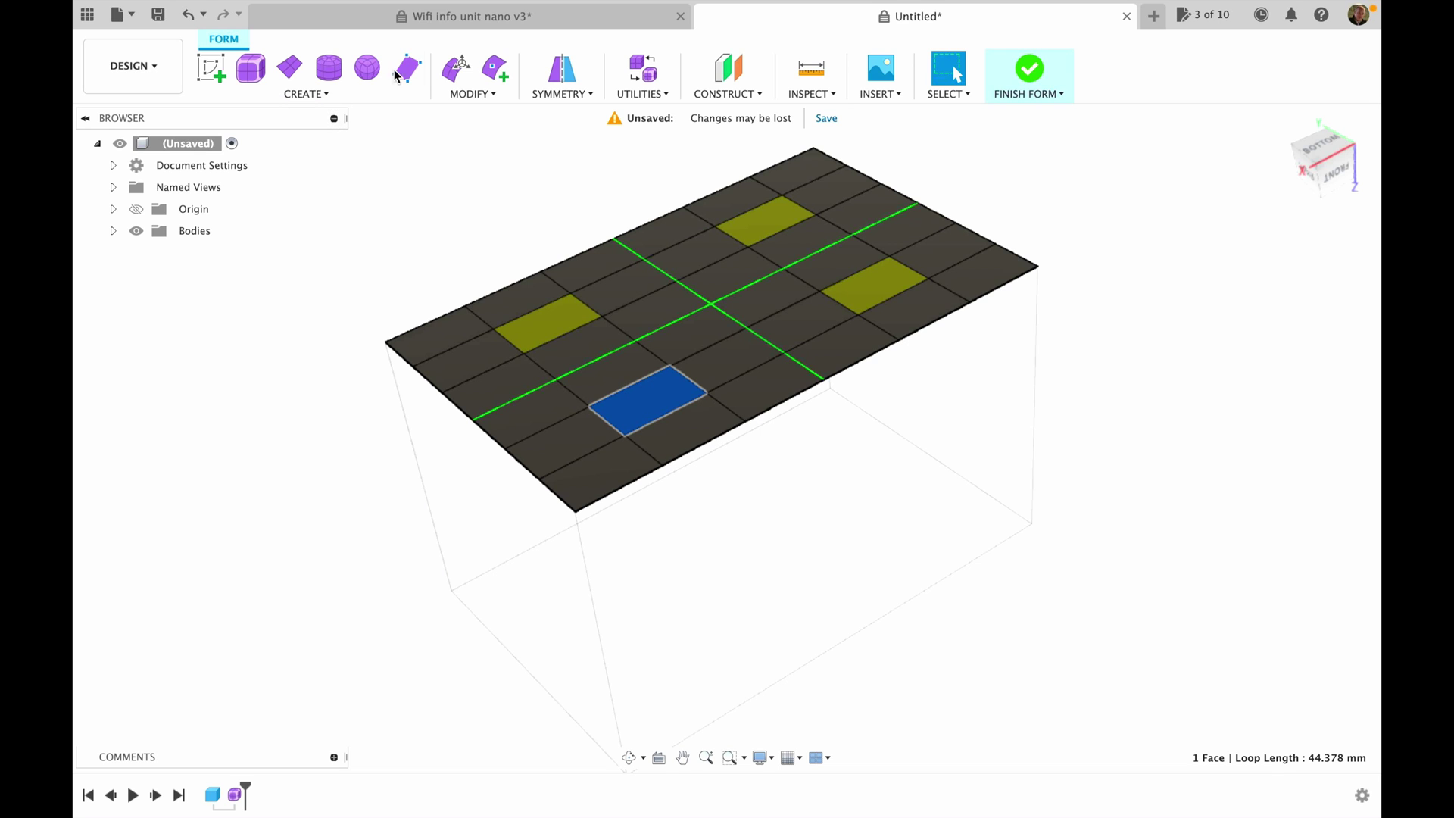
pyautogui.click(455, 68)
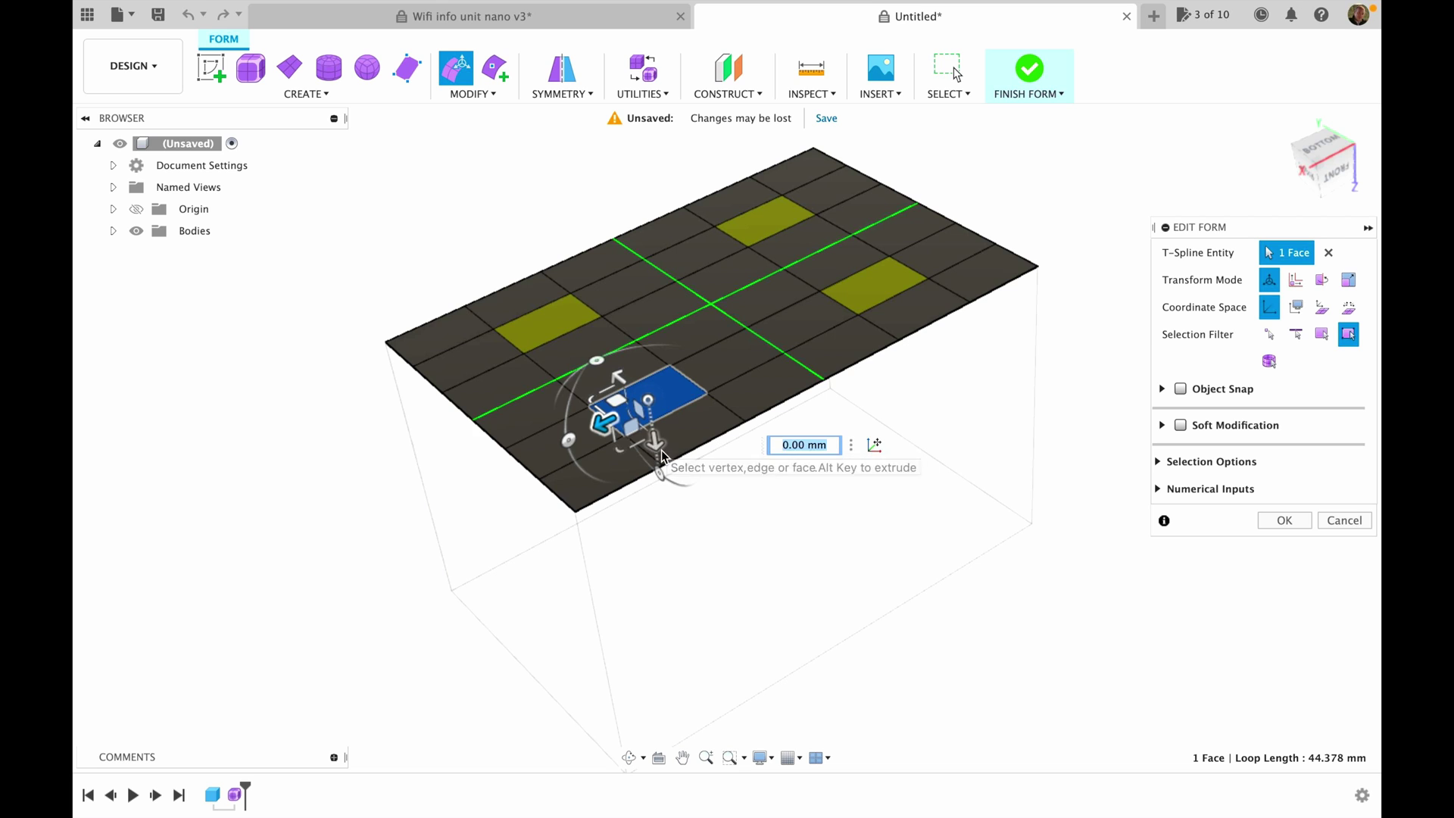
pyautogui.moveTo(656, 450); pyautogui.dragTo(654, 413)
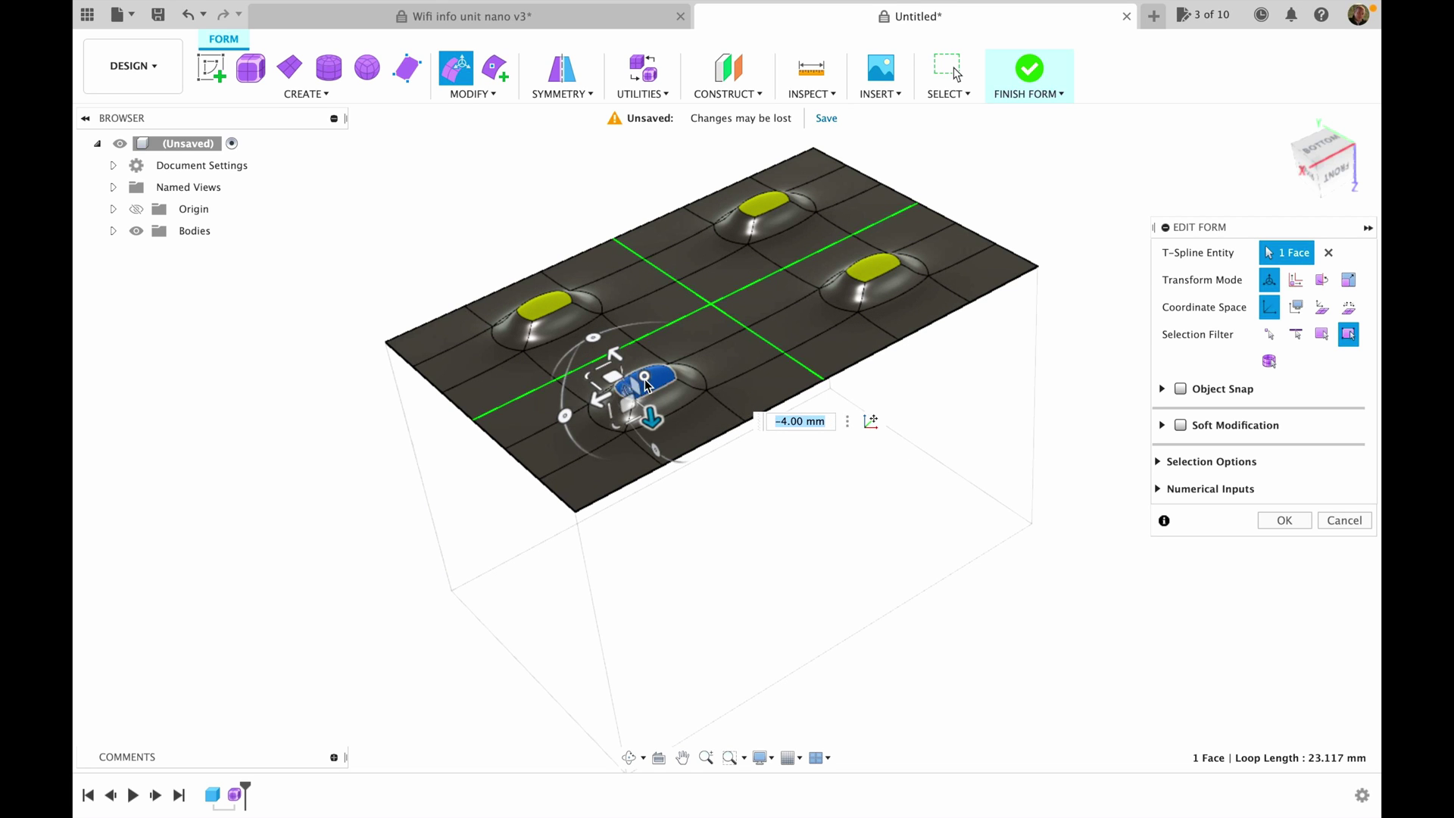
pyautogui.moveTo(646, 383)
pyautogui.mouseDown()
pyautogui.moveTo(645, 370)
pyautogui.moveTo(649, 404)
pyautogui.mouseUp()
# - Shift the raised foot face about 11.5 mm and -5.5 mm in plane toward the outer corner, and finish the form
pyautogui.click(1321, 143)
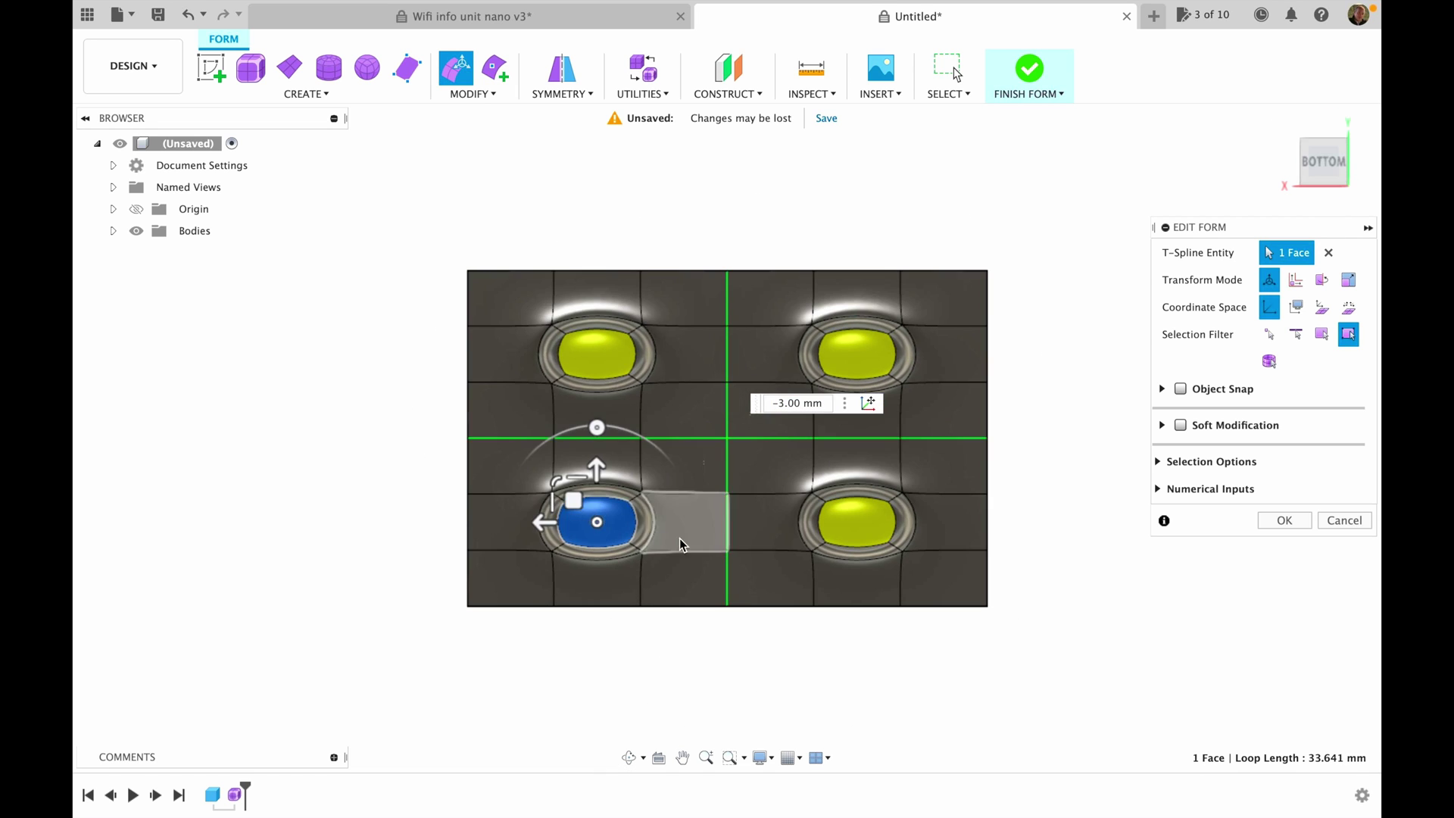
pyautogui.moveTo(572, 504); pyautogui.dragTo(500, 535)
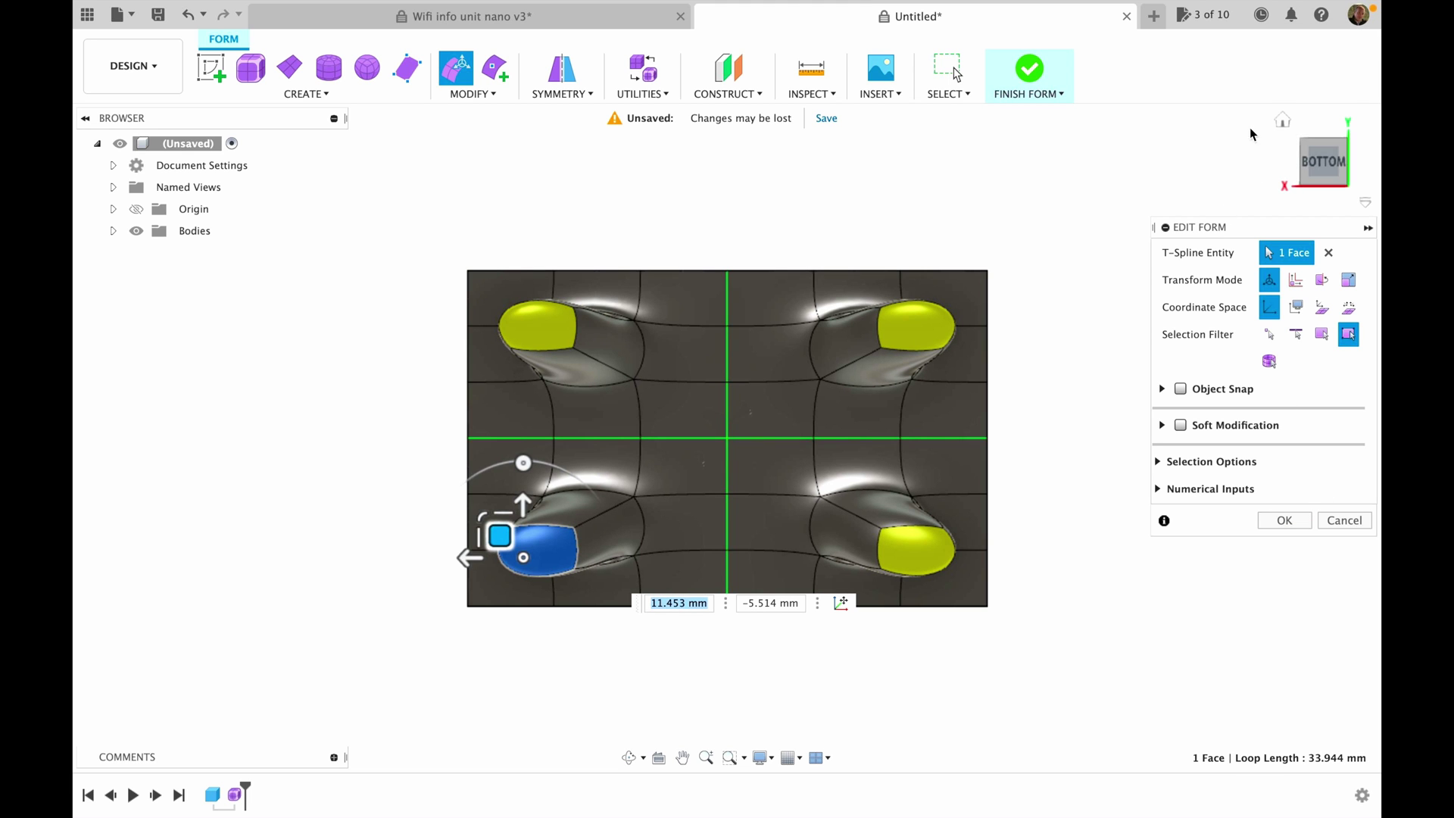
pyautogui.moveTo(1318, 163); pyautogui.dragTo(1223, 165)
pyautogui.click(1285, 521)
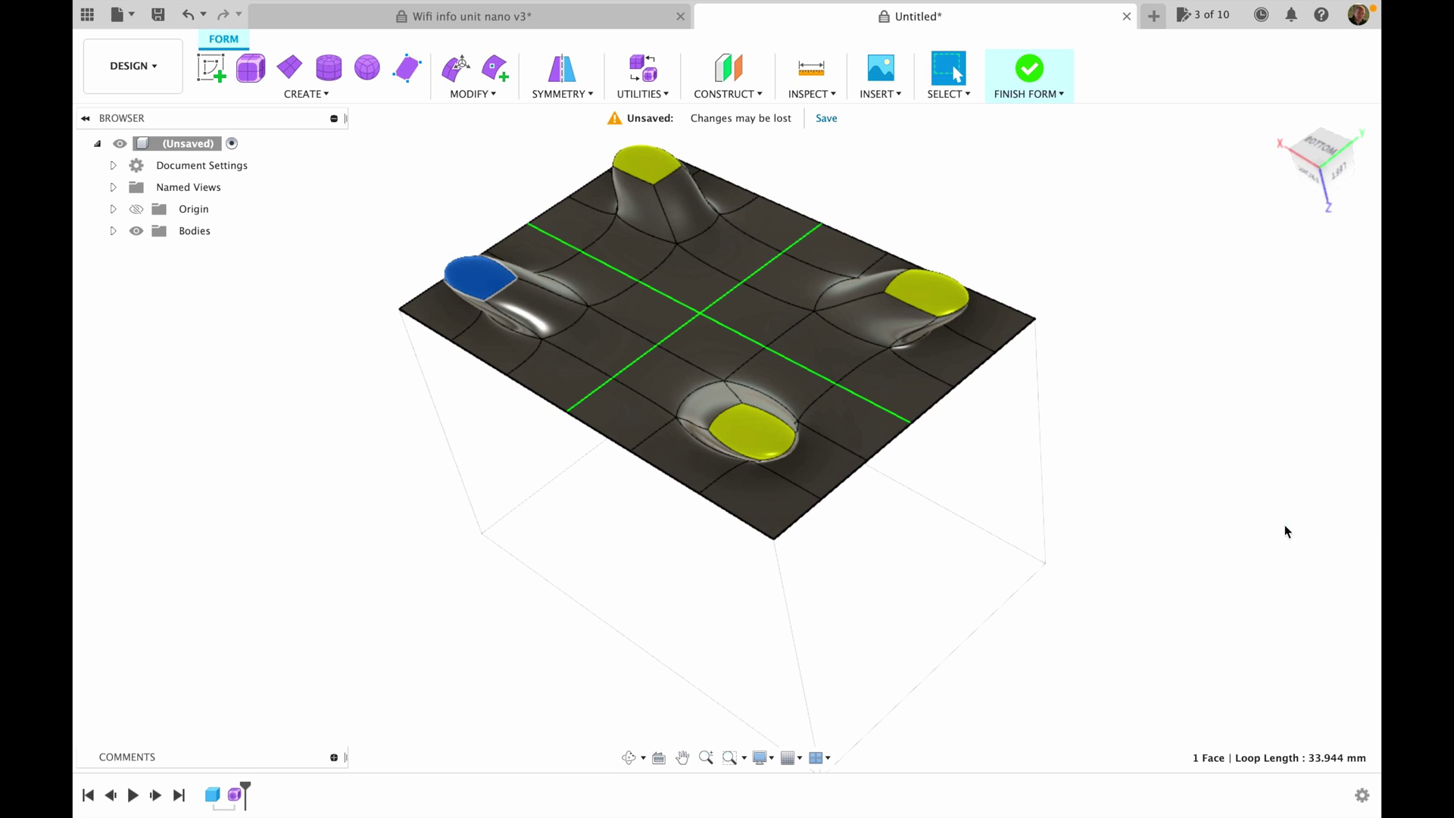
pyautogui.click(1024, 78)
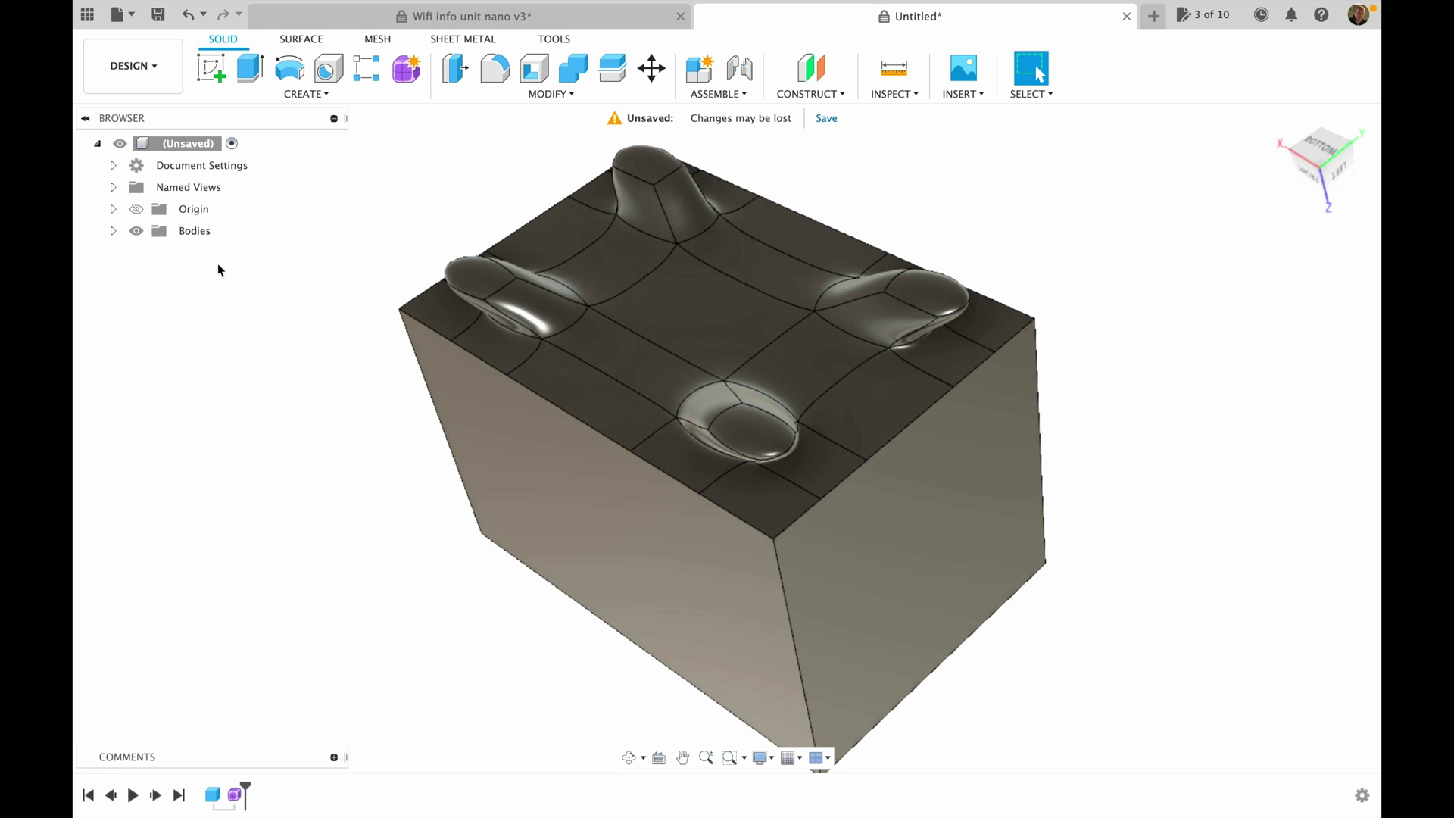
# - Toggle the visibility of both bodies to inspect them separately, leaving only the solid box Body1 shown
pyautogui.click(179, 273)
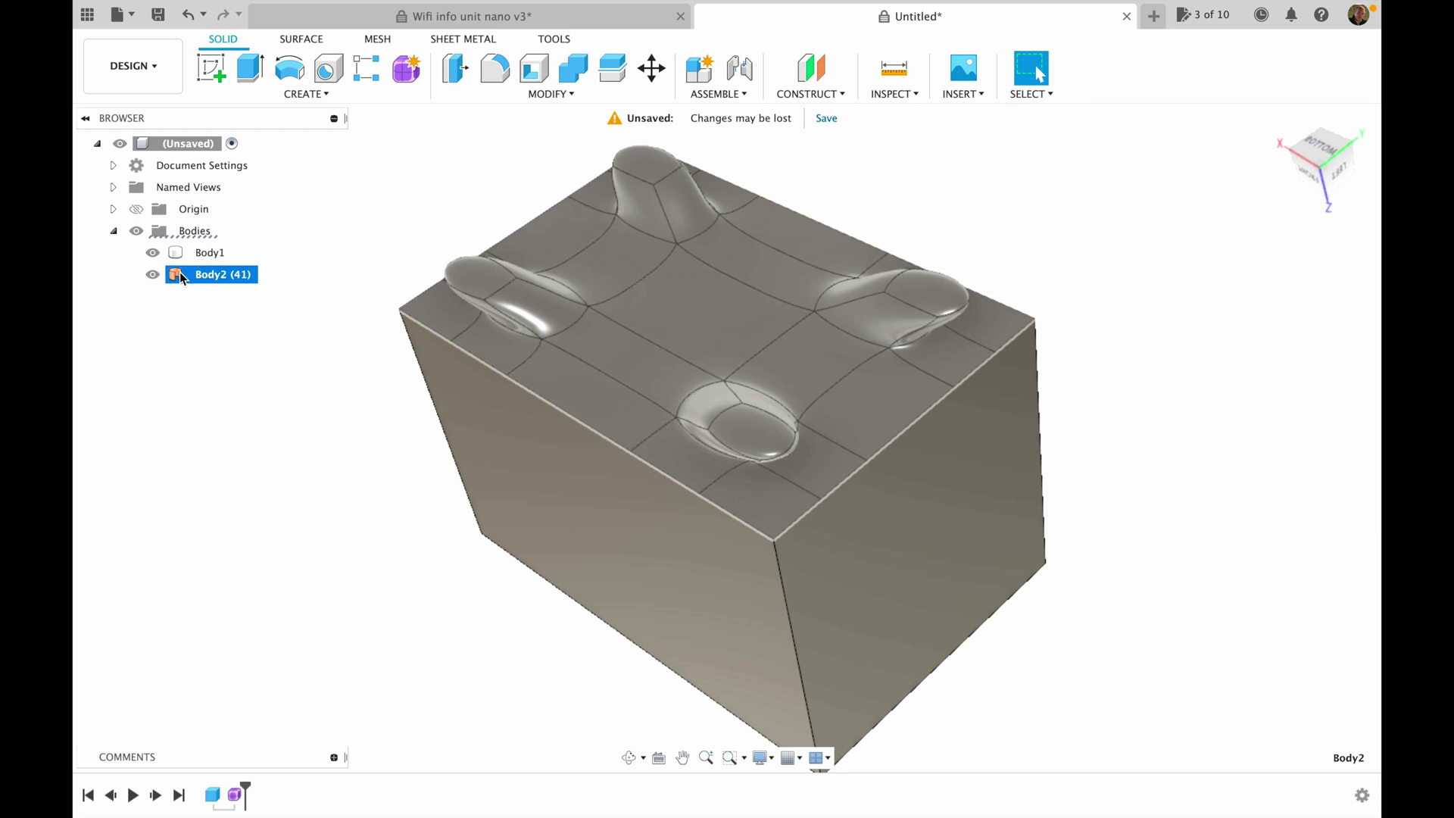
pyautogui.click(153, 276)
pyautogui.click(153, 276)
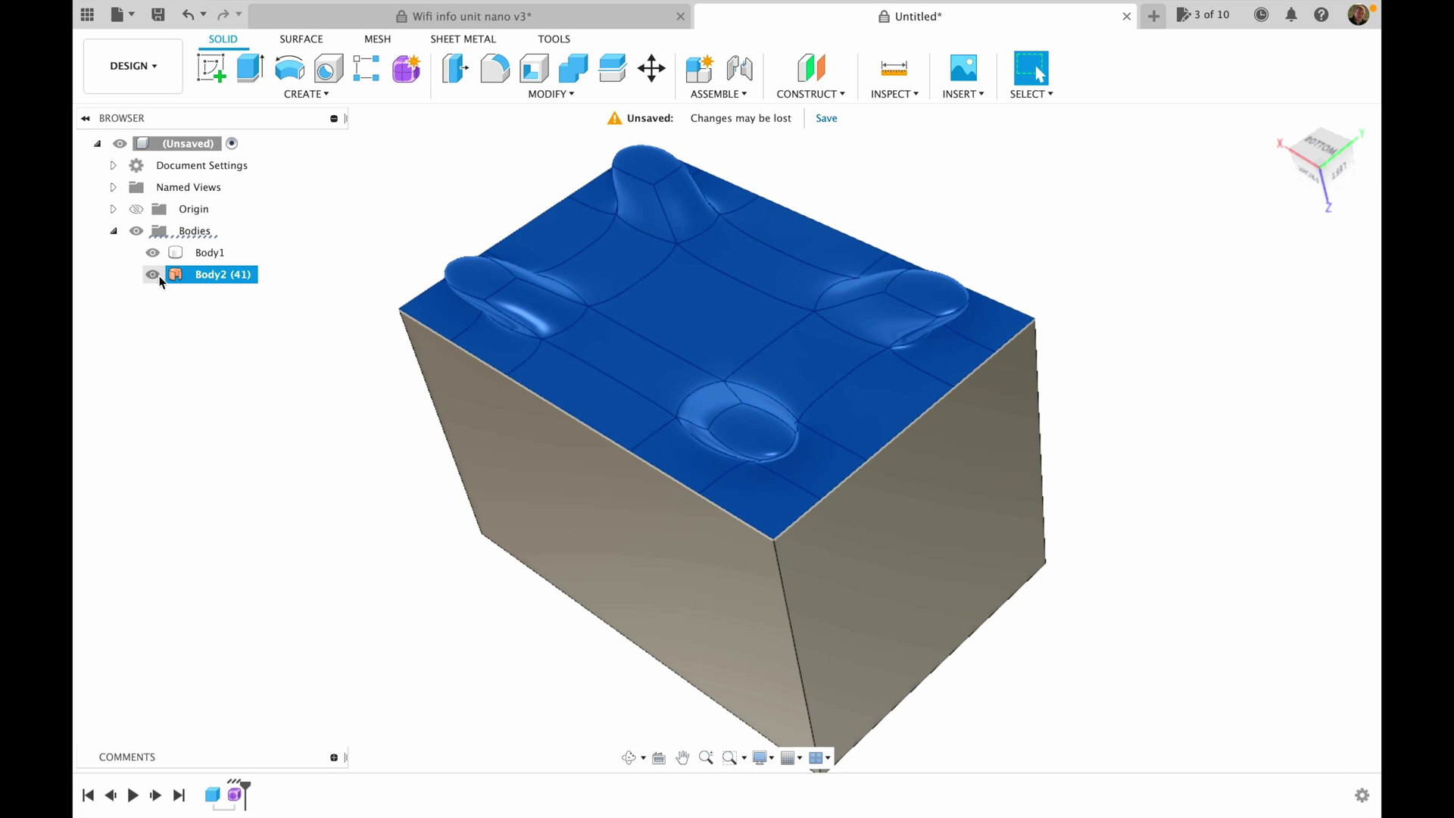
pyautogui.click(154, 253)
pyautogui.click(154, 253)
pyautogui.click(153, 276)
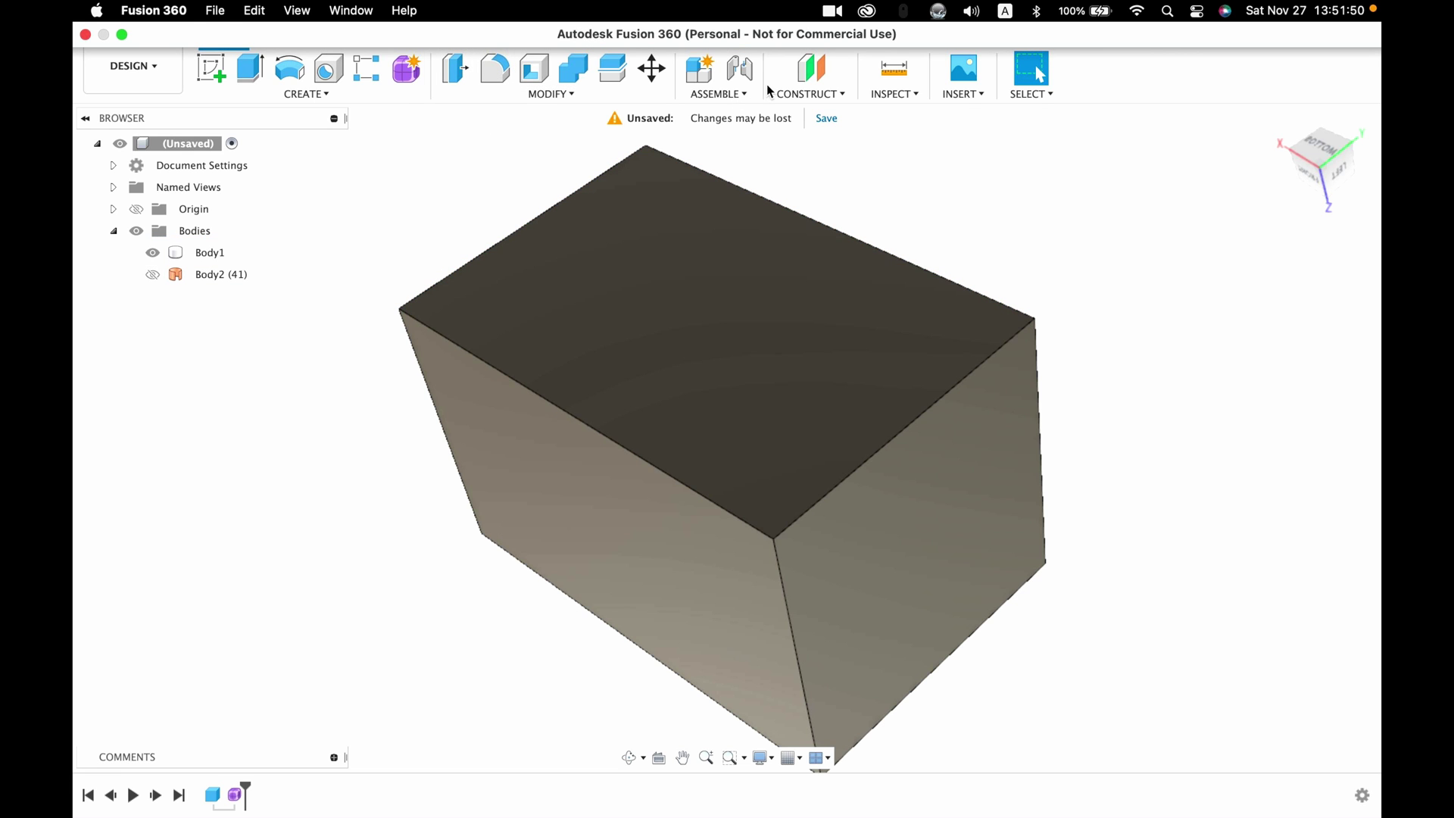
# - Replace the box's flat bottom face with the sculpted surface Body2, and hide Body2
pyautogui.click(550, 94)
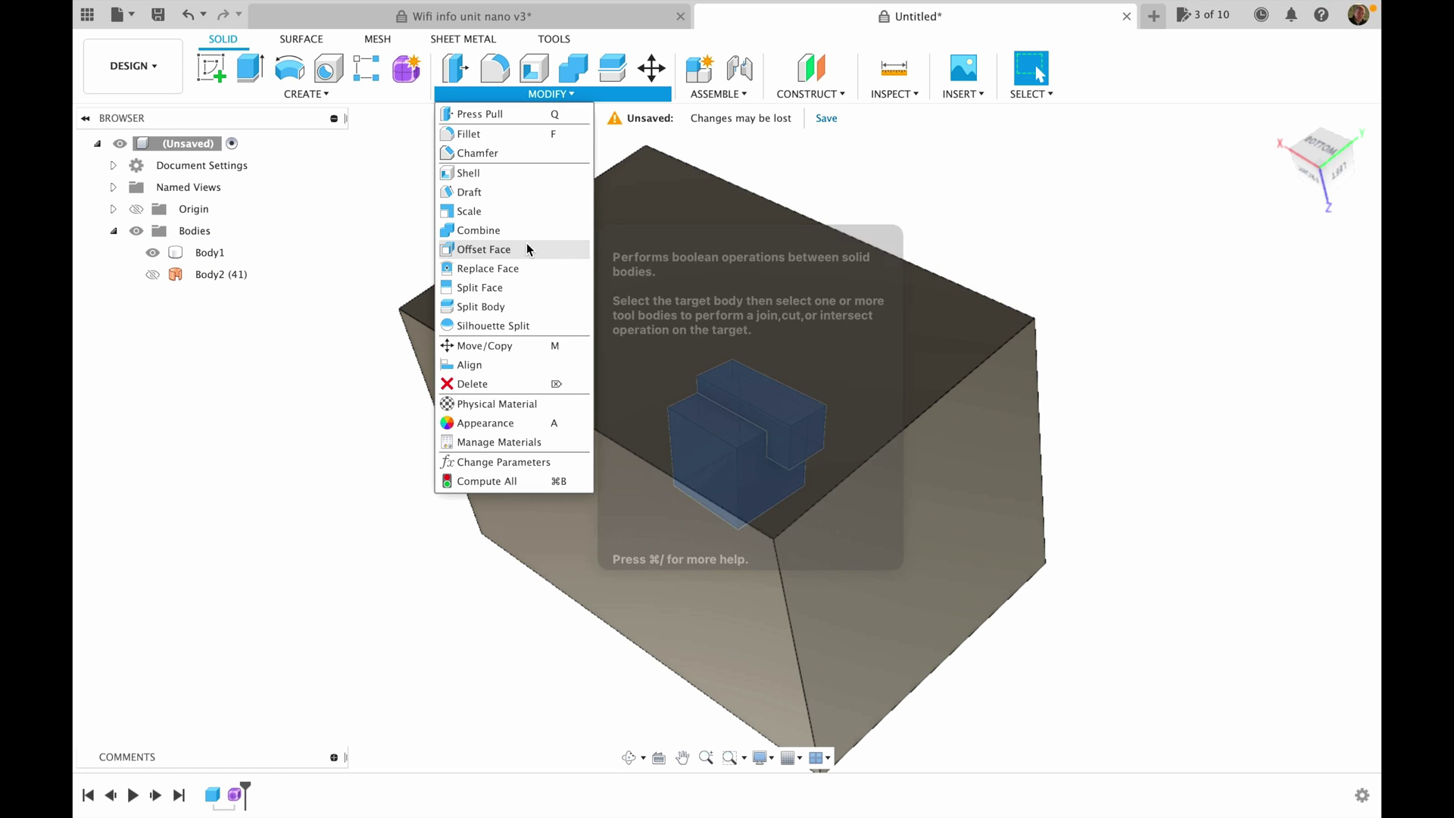
pyautogui.click(482, 272)
pyautogui.click(682, 307)
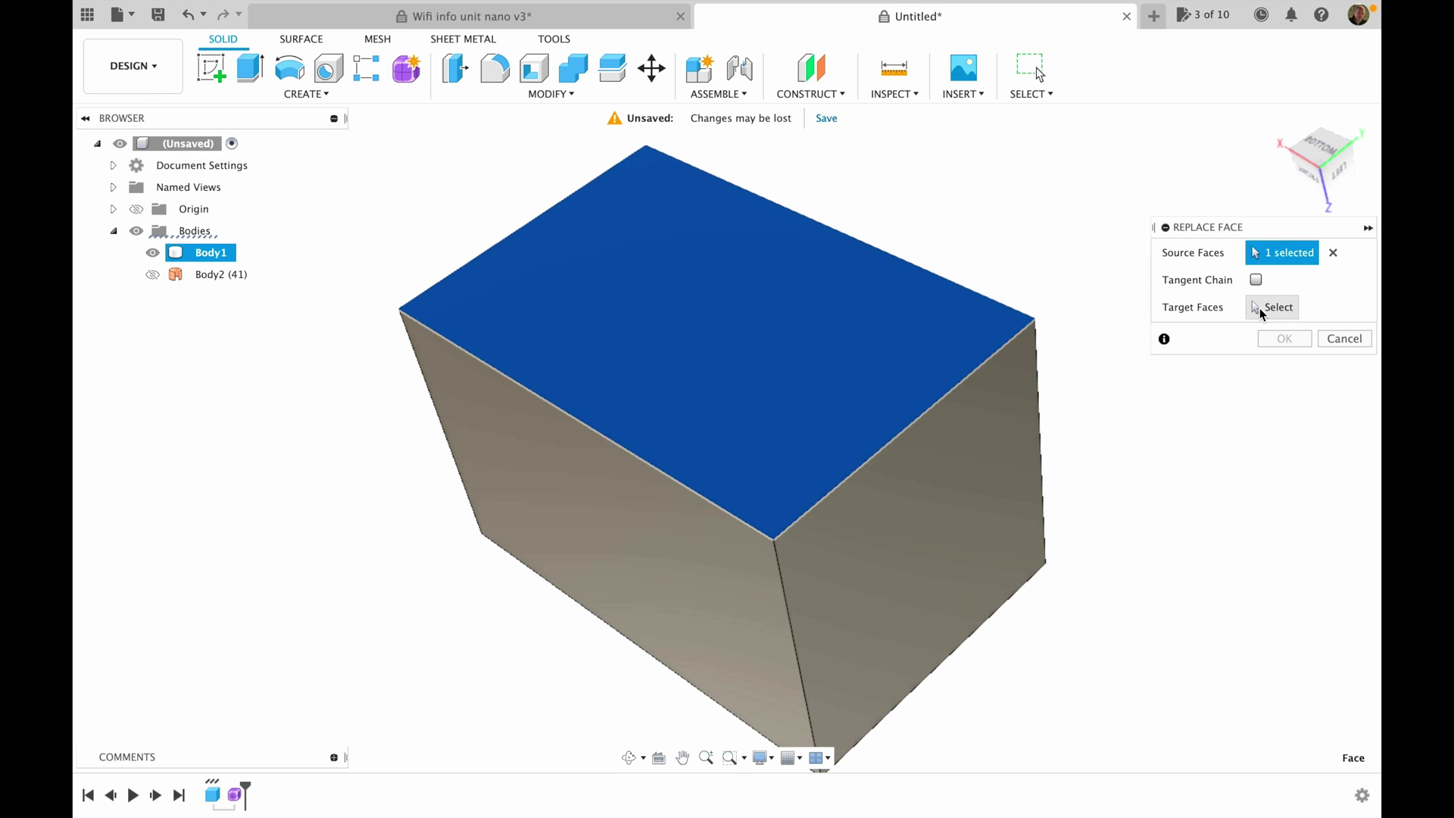
pyautogui.click(1261, 307)
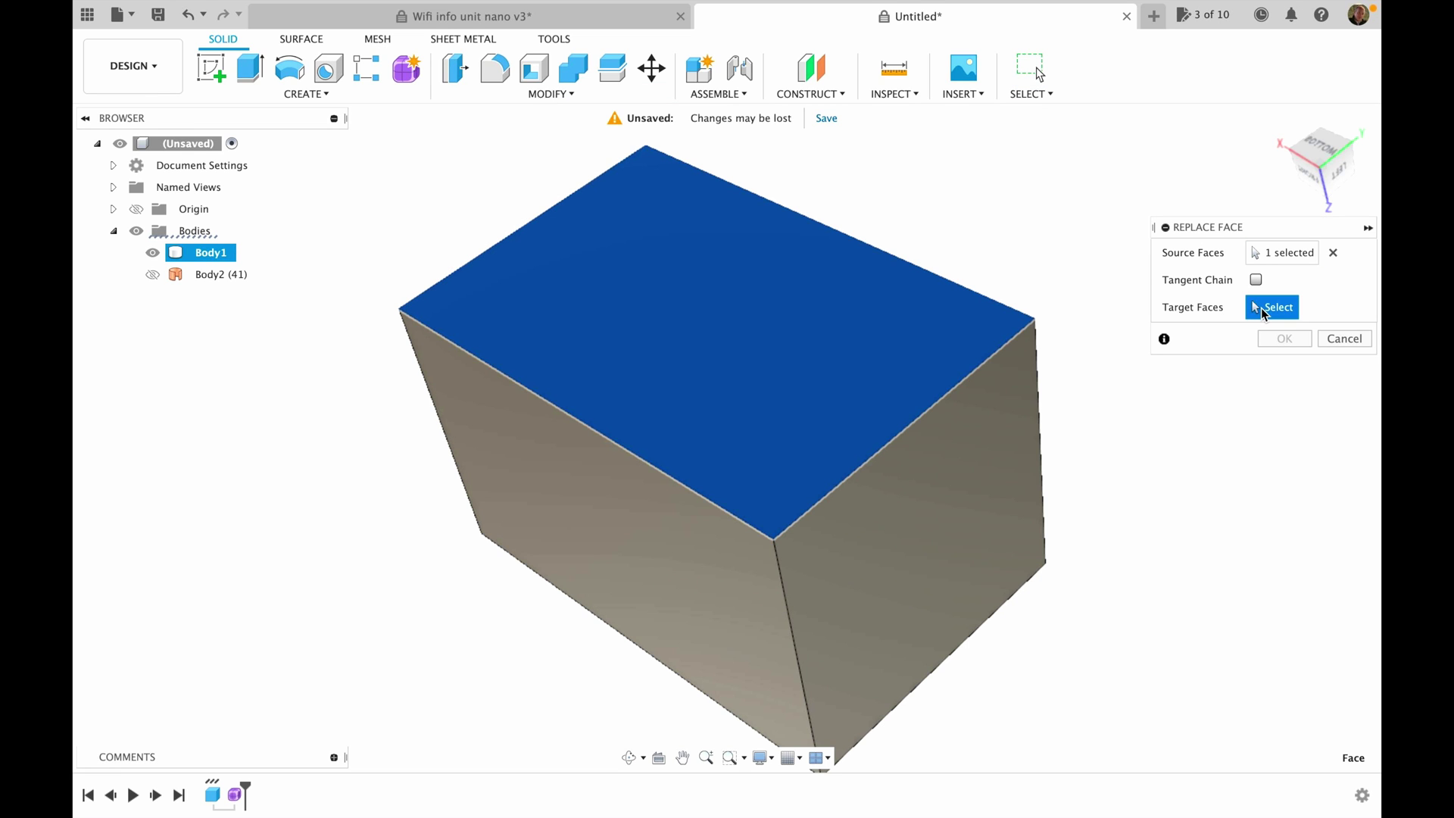
pyautogui.click(150, 275)
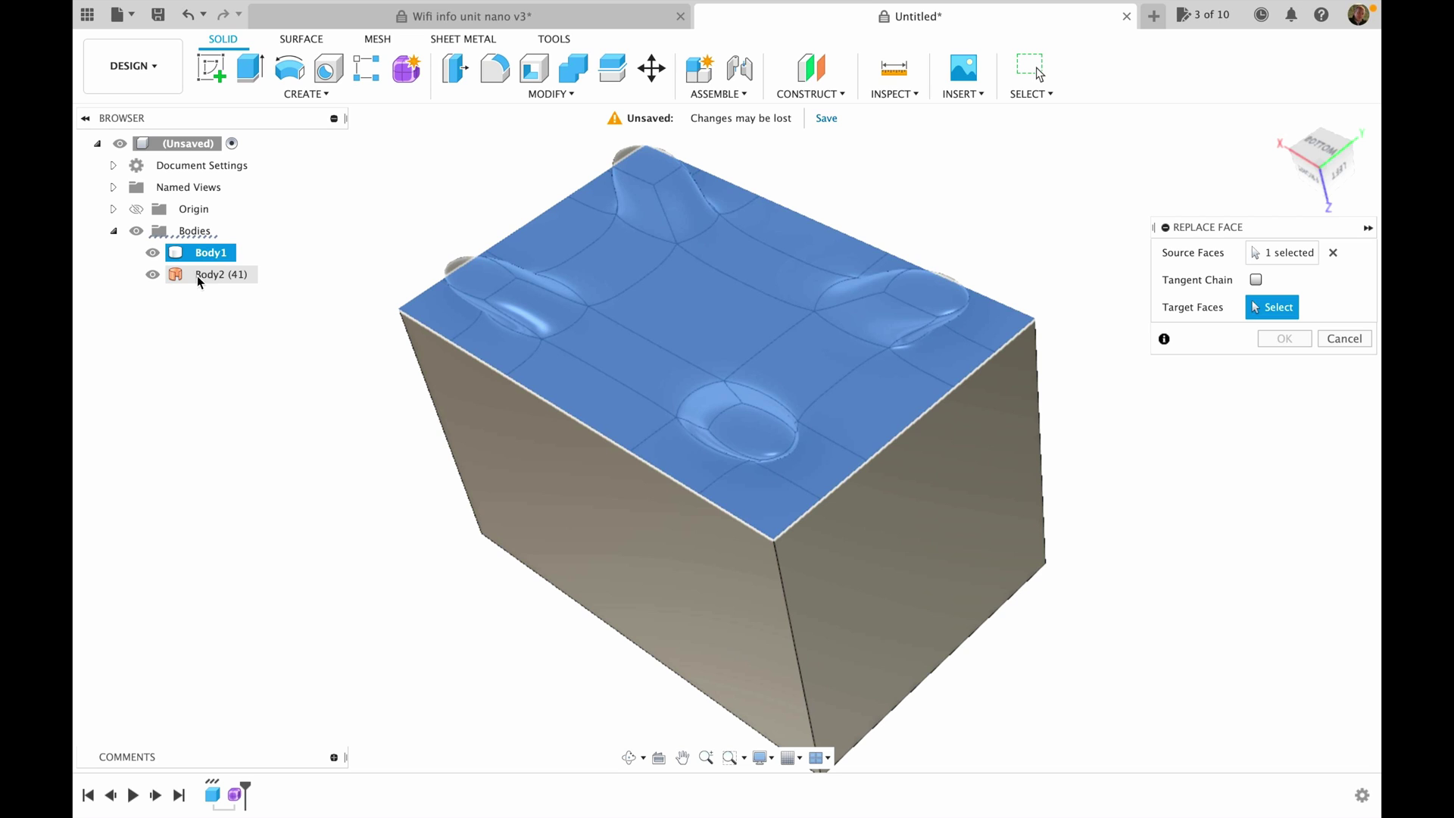
pyautogui.click(197, 276)
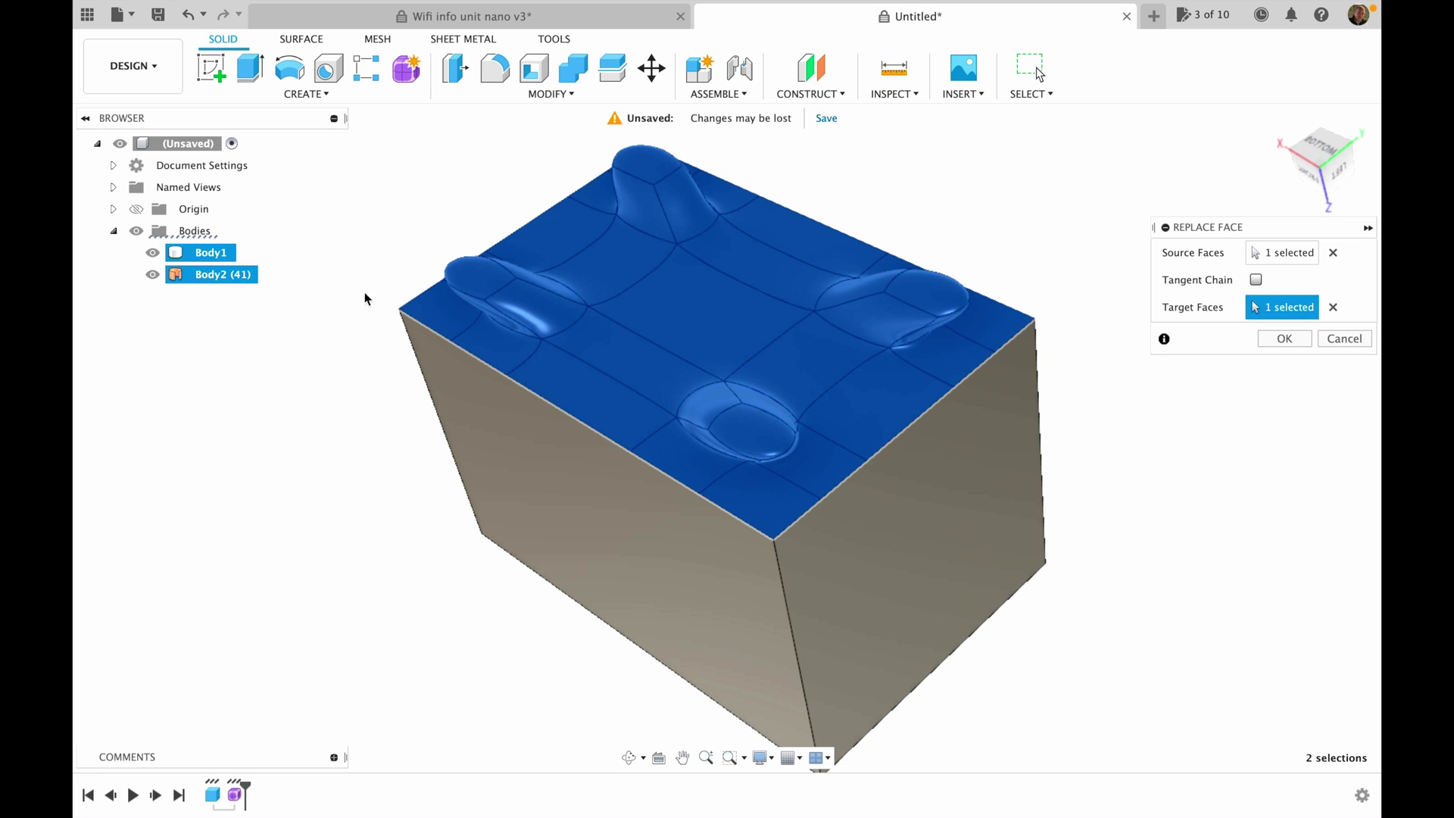
pyautogui.click(1279, 344)
pyautogui.click(152, 275)
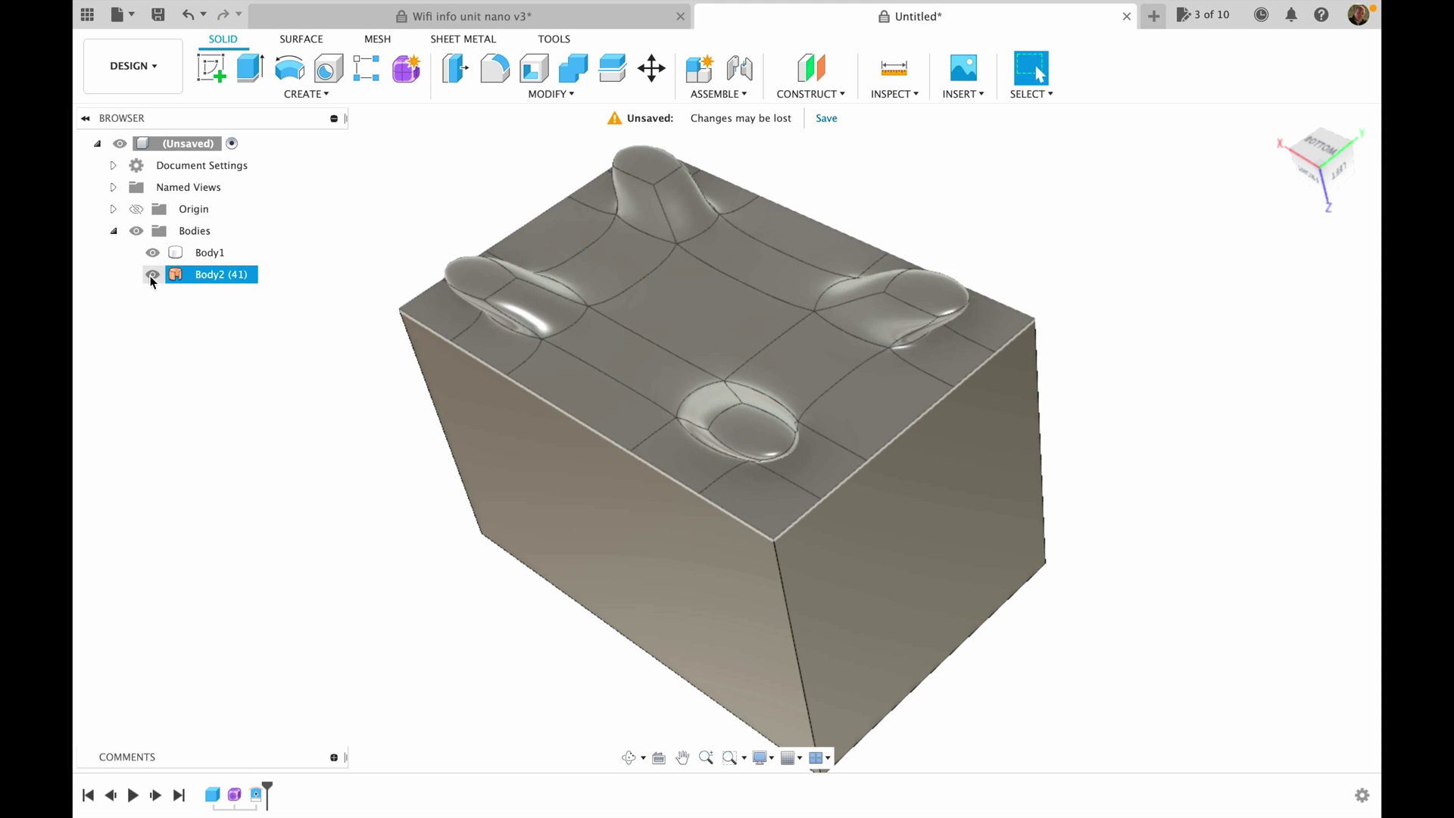
pyautogui.click(152, 275)
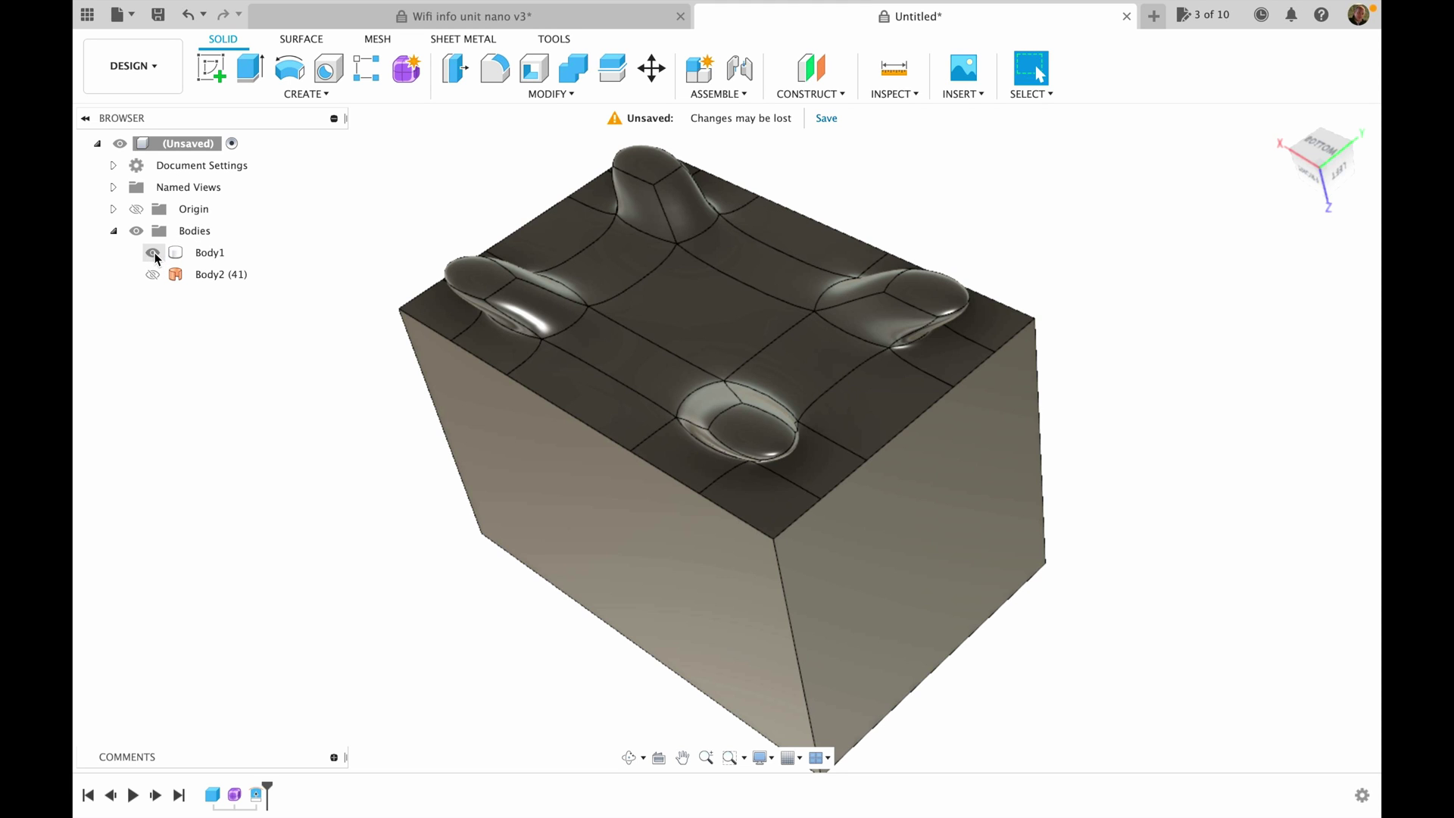
# - Inspect the box's interior with a Section Analysis from its top face, sweeping the cut down and back, then discard it and view the feet
pyautogui.moveTo(733, 415)
pyautogui.keyDown('shift'); pyautogui.mouseDown(button='middle')
pyautogui.moveTo(727, 438)
pyautogui.moveTo(759, 454)
pyautogui.mouseUp(button='middle'); pyautogui.keyUp('shift')
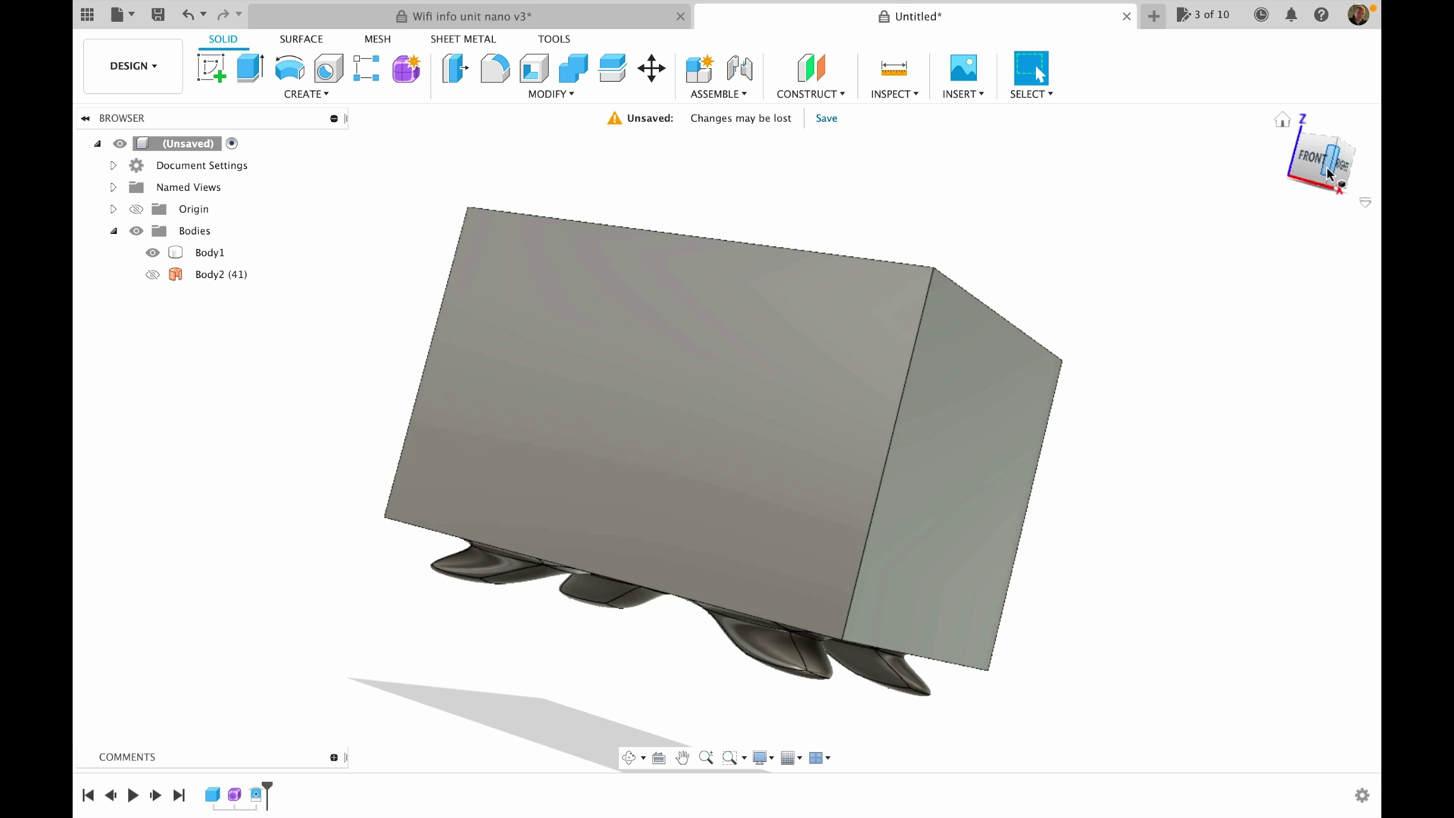
pyautogui.moveTo(1326, 158)
pyautogui.mouseDown()
pyautogui.moveTo(1335, 81)
pyautogui.moveTo(1294, 200)
pyautogui.moveTo(1317, 130)
pyautogui.mouseUp()
pyautogui.keyDown('shift'); pyautogui.moveTo(1318, 129); pyautogui.dragTo(1363, 163, button='middle'); pyautogui.keyUp('shift')
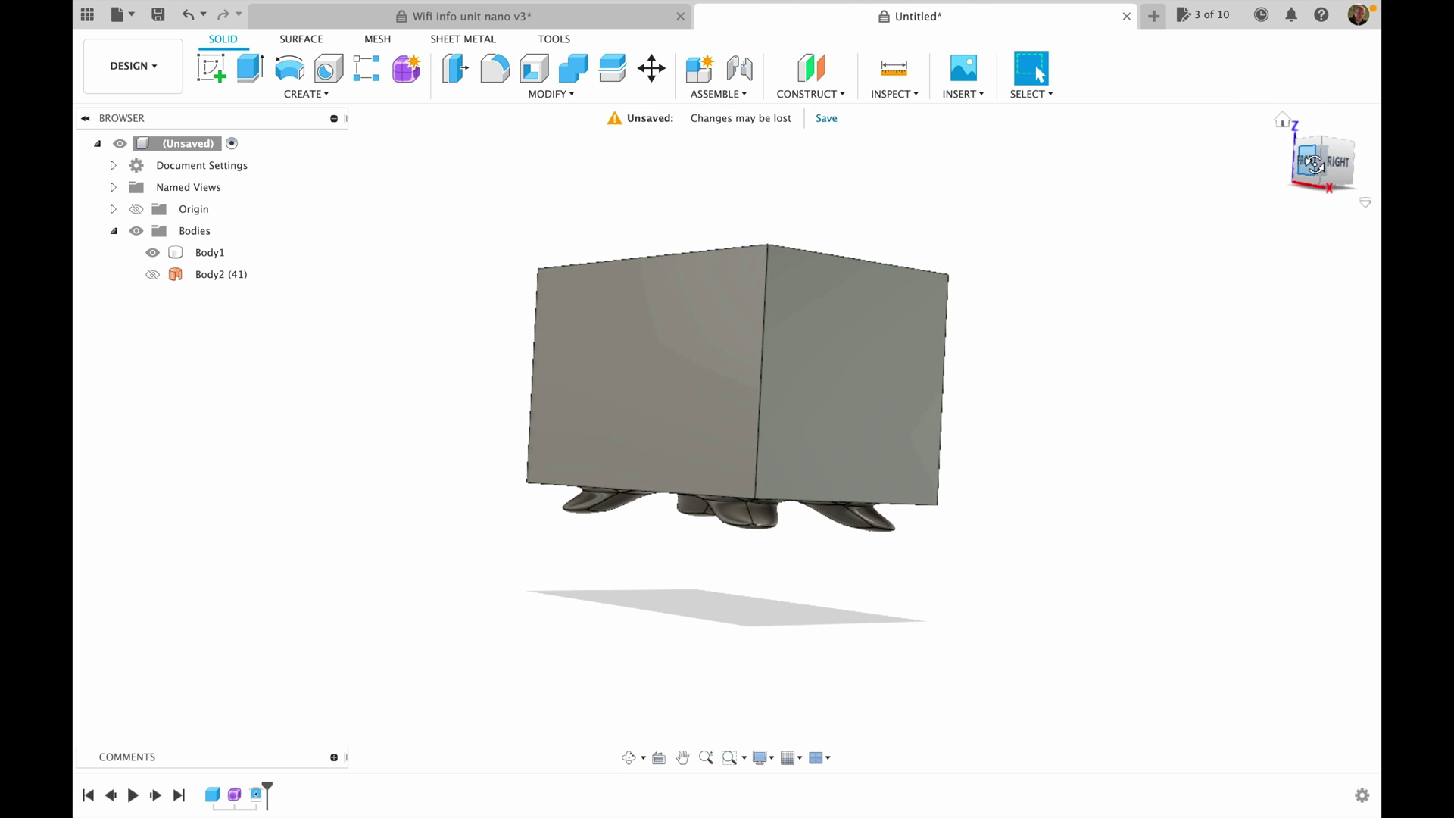
pyautogui.moveTo(1315, 165); pyautogui.dragTo(1316, 195)
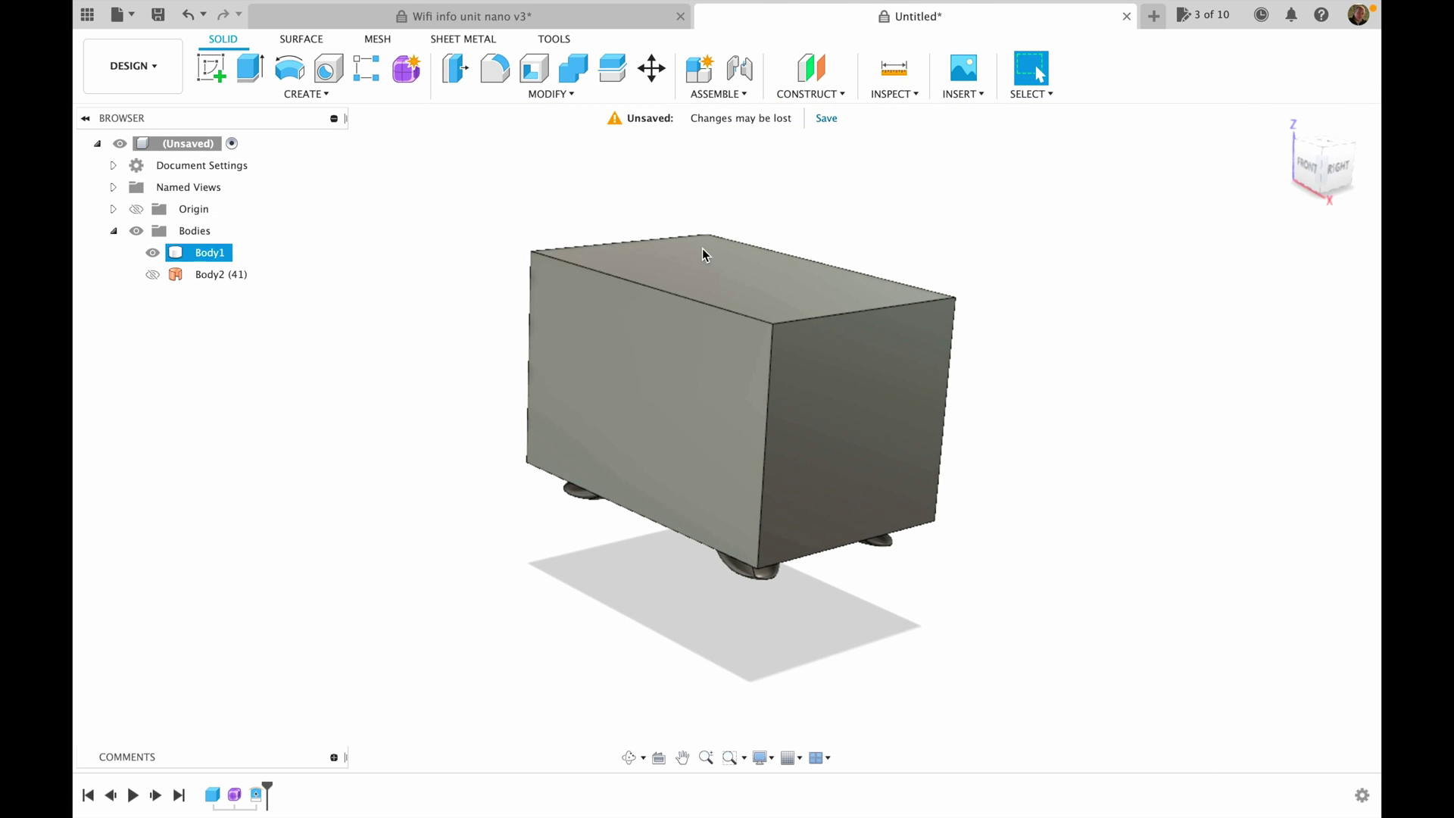
pyautogui.click(747, 272)
pyautogui.click(809, 93)
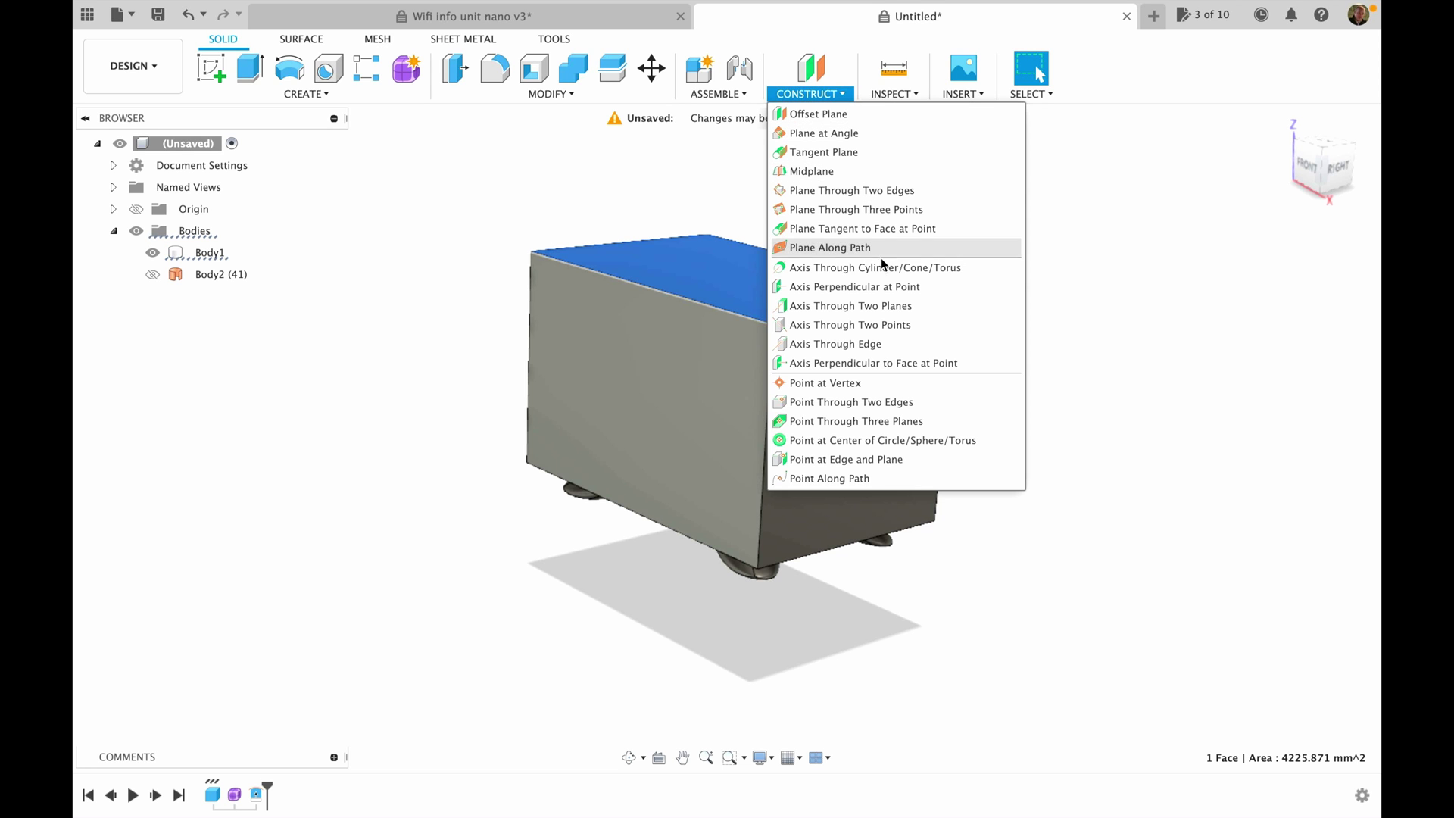
pyautogui.click(897, 92)
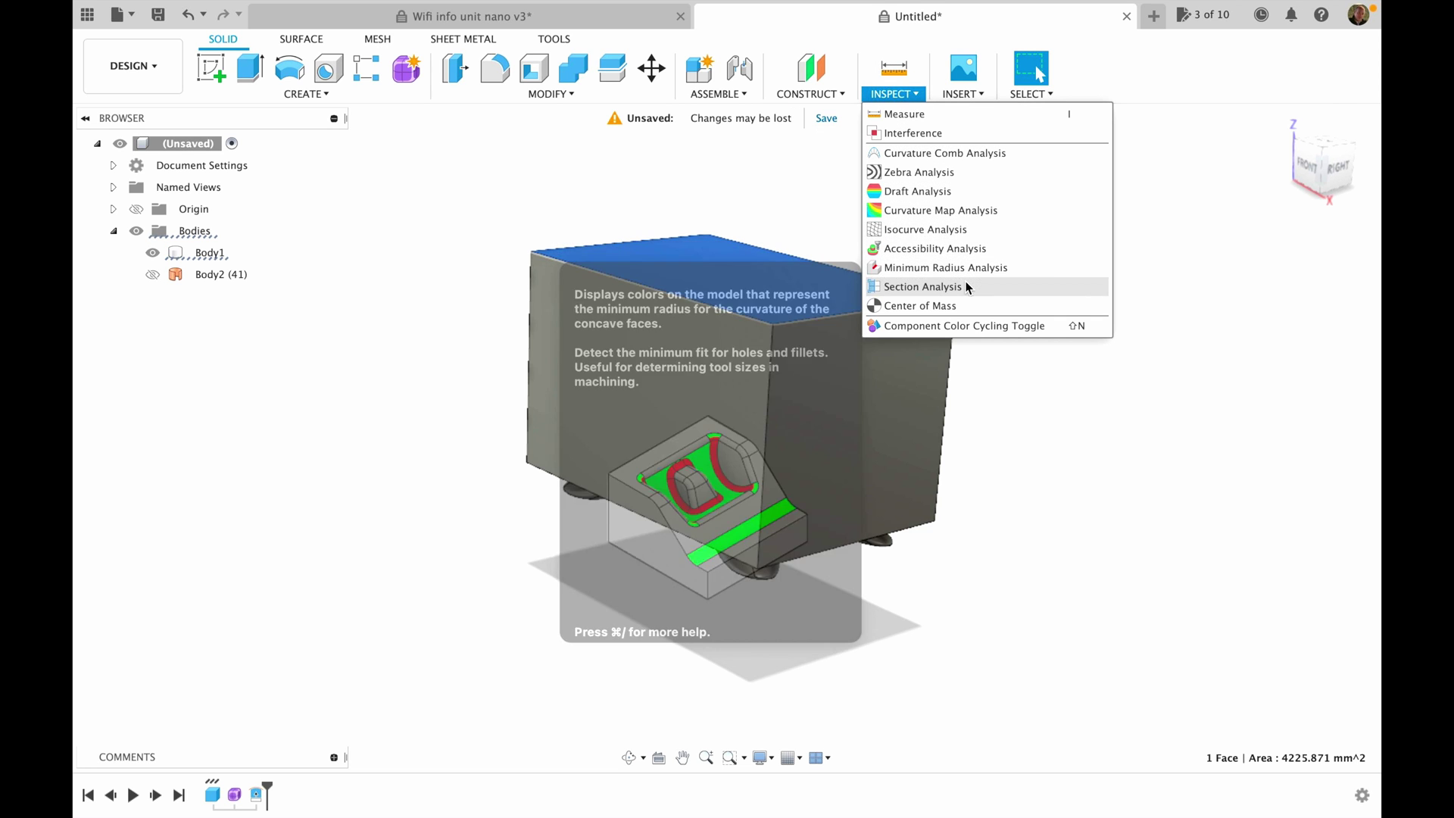
pyautogui.click(968, 287)
pyautogui.moveTo(734, 229)
pyautogui.mouseDown()
pyautogui.moveTo(738, 370)
pyautogui.moveTo(721, 452)
pyautogui.mouseUp()
pyautogui.moveTo(722, 459); pyautogui.dragTo(735, 225)
pyautogui.click(1343, 421)
pyautogui.click(1280, 122)
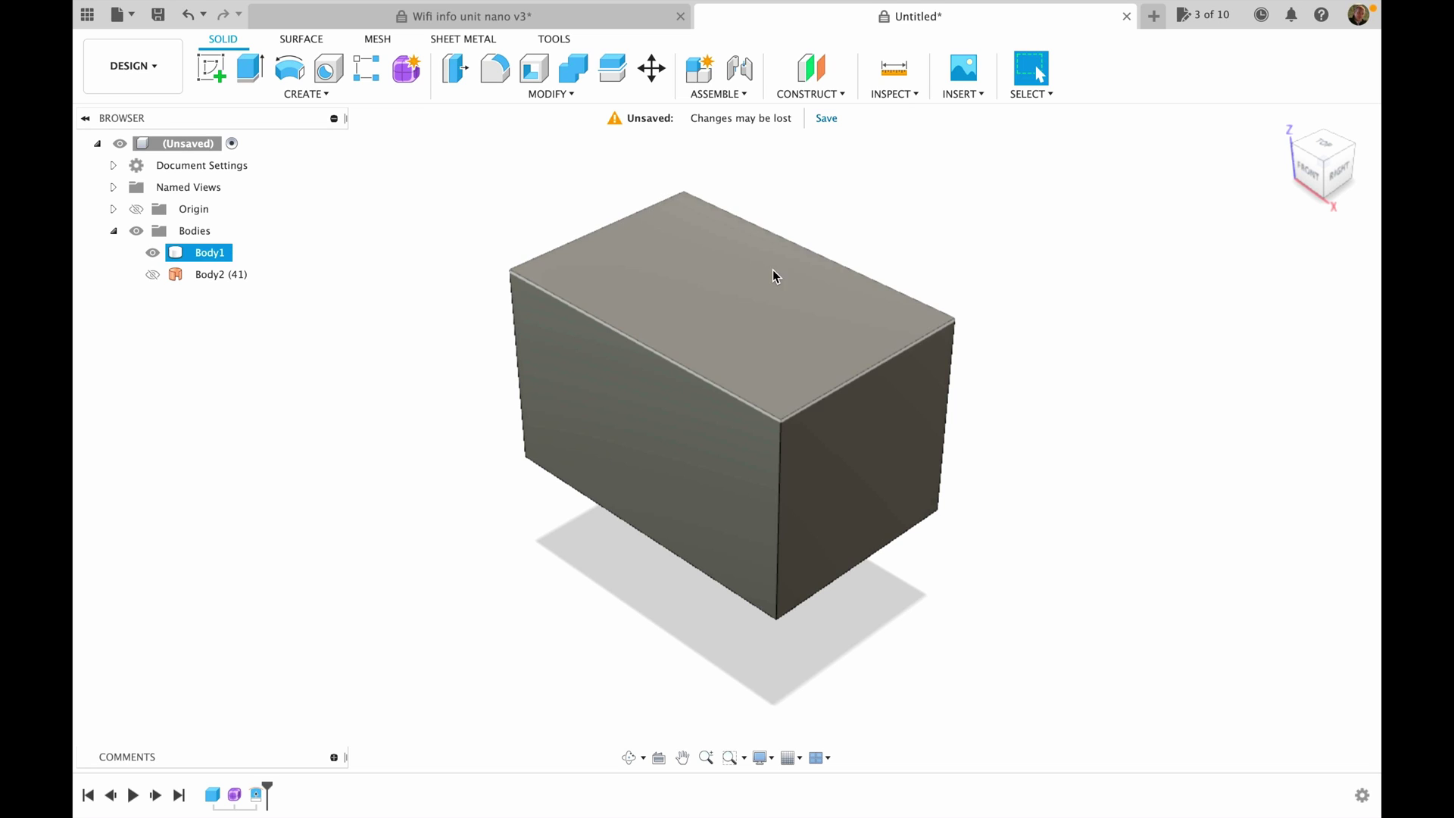
pyautogui.click(1325, 184)
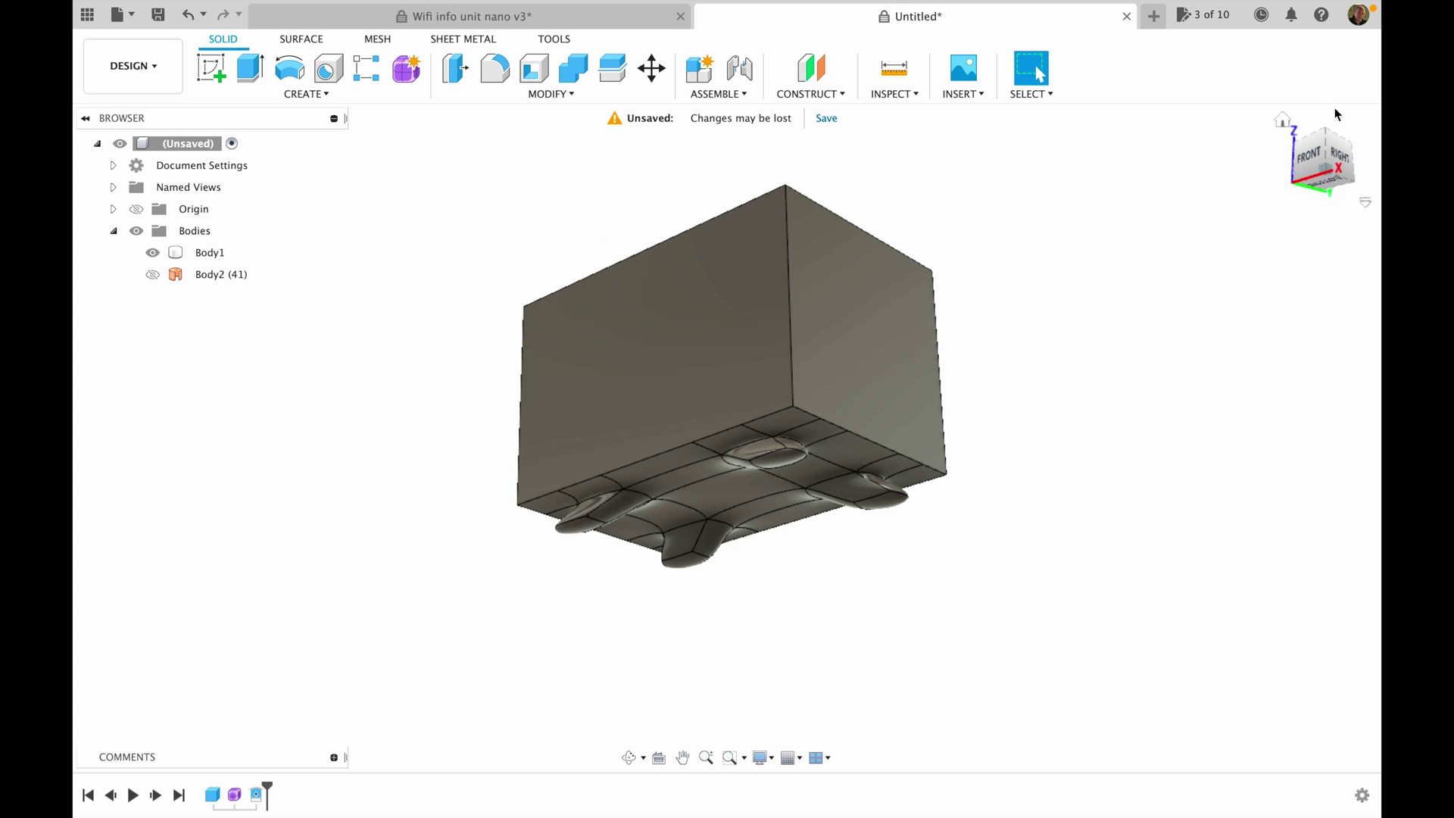